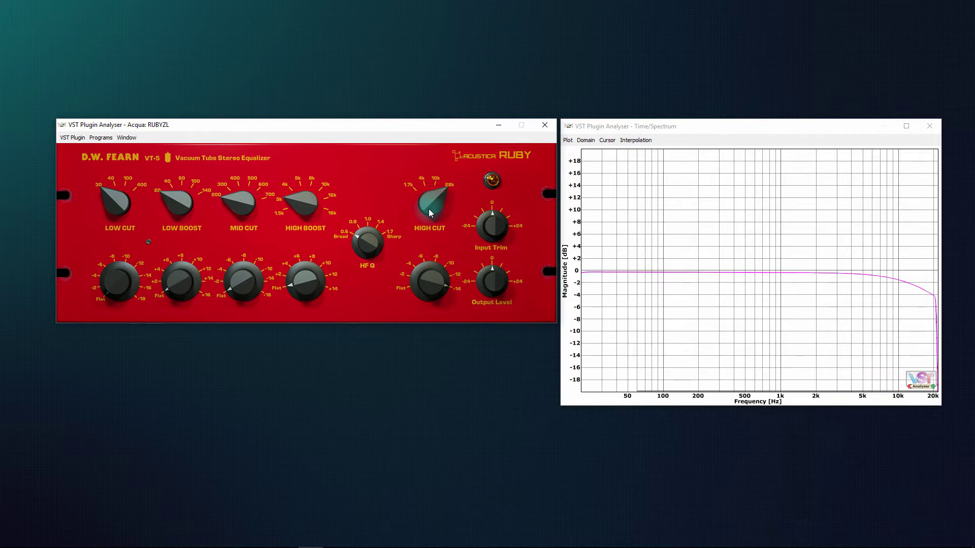
Try the High Cut at 1.7k and 4k with the High Boost gain at +14 to examine the frequency response.
scroll(429, 206, down, 5)
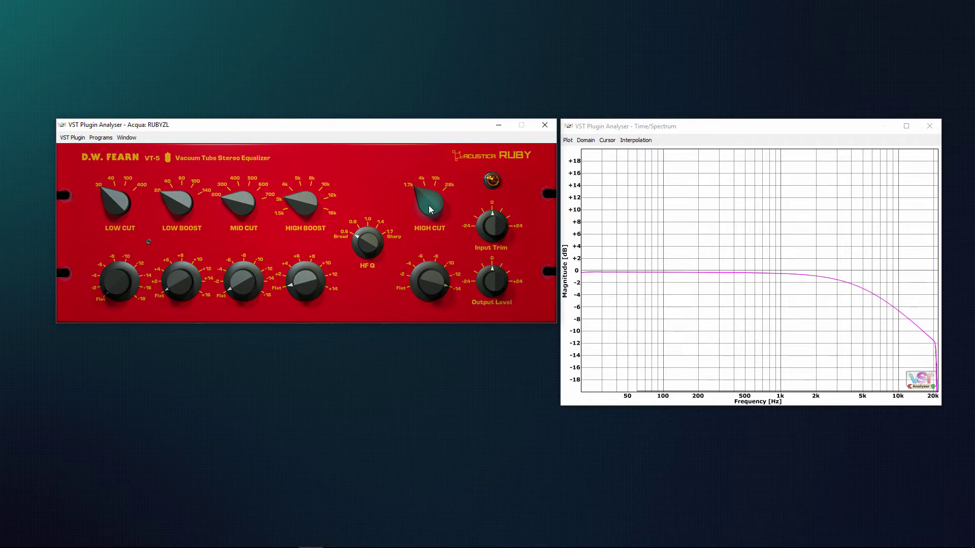
drag(296, 286, 318, 163)
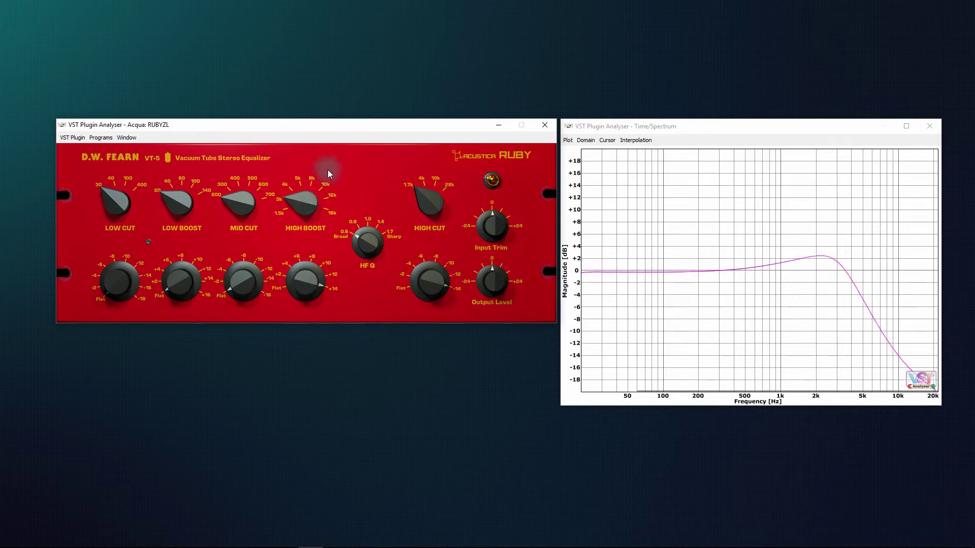
drag(434, 286, 422, 242)
scroll(429, 199, up, 2)
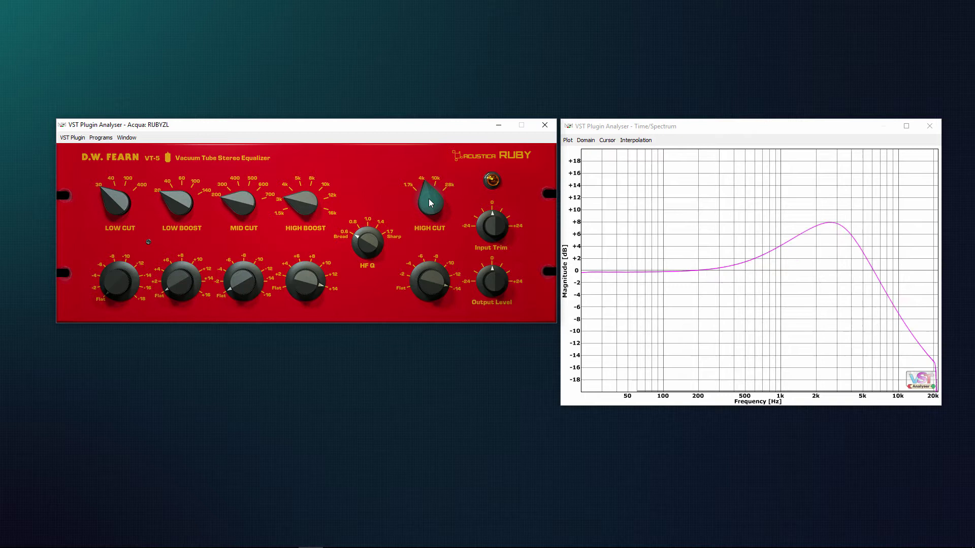
Return the High Cut and High Boost gains to Flat, with the High Cut frequency at 10k.
drag(430, 280, 422, 398)
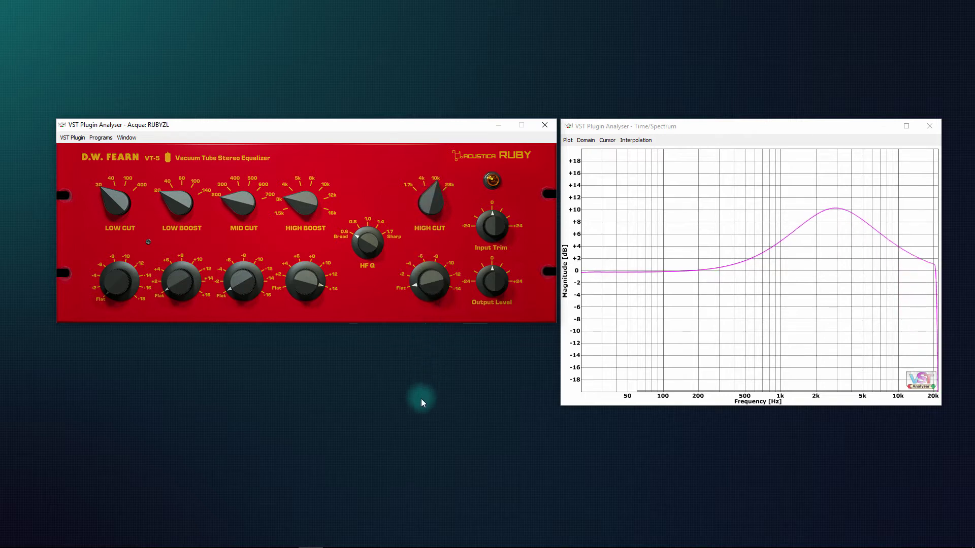
drag(306, 289, 295, 370)
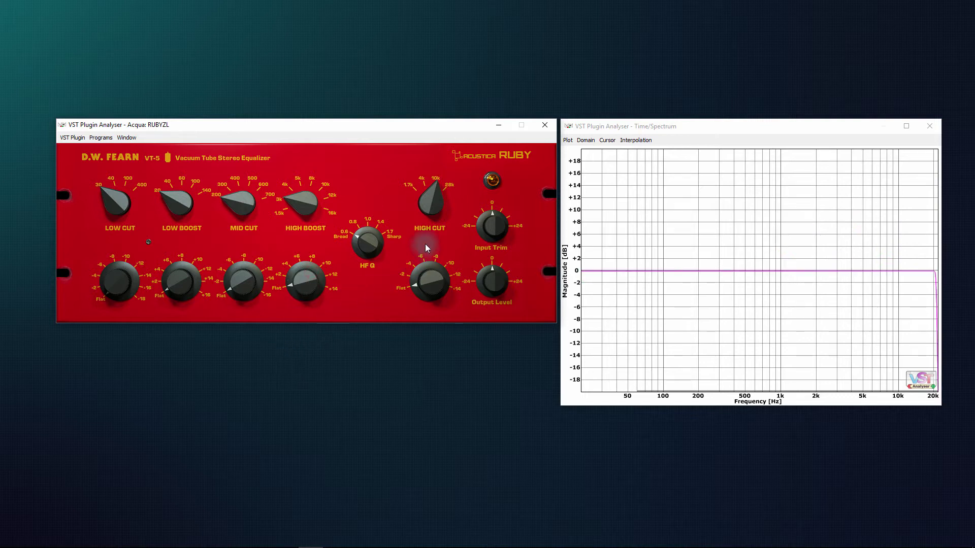
Show the harmonic distortion spectrum, switch on the equalizer's lamp-lit preamp and adjust the Input Trim.
key(t)
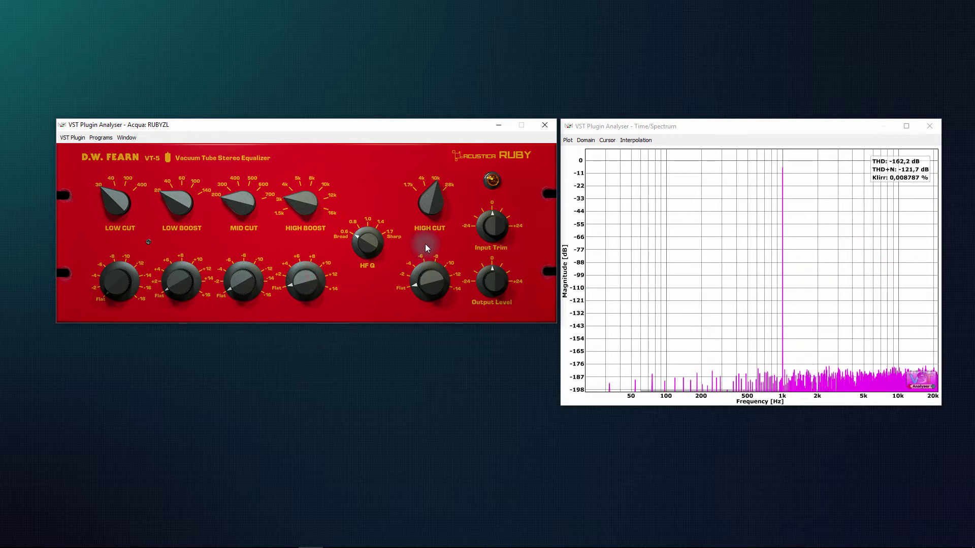
click(493, 181)
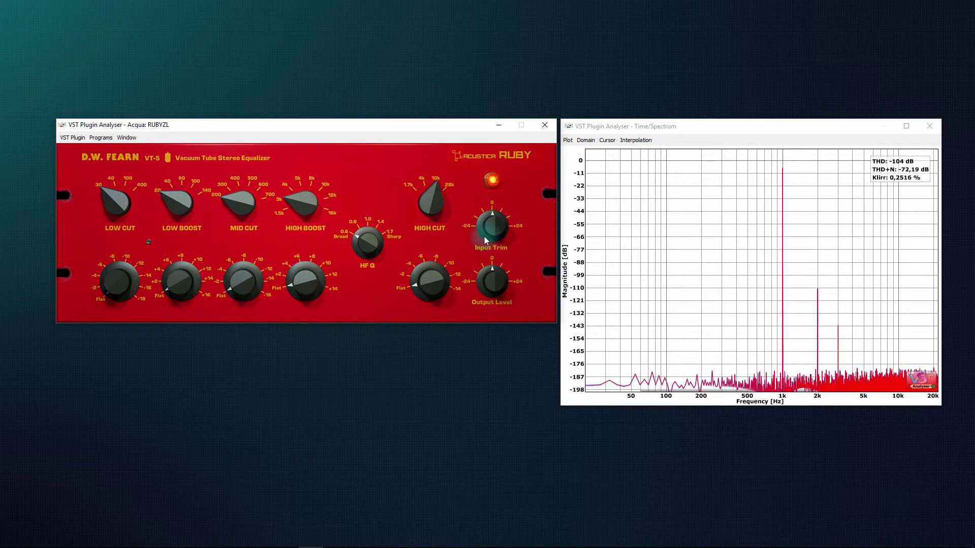
mouse_move(485, 230)
mouse_down()
mouse_move(489, 210)
mouse_move(486, 227)
mouse_up()
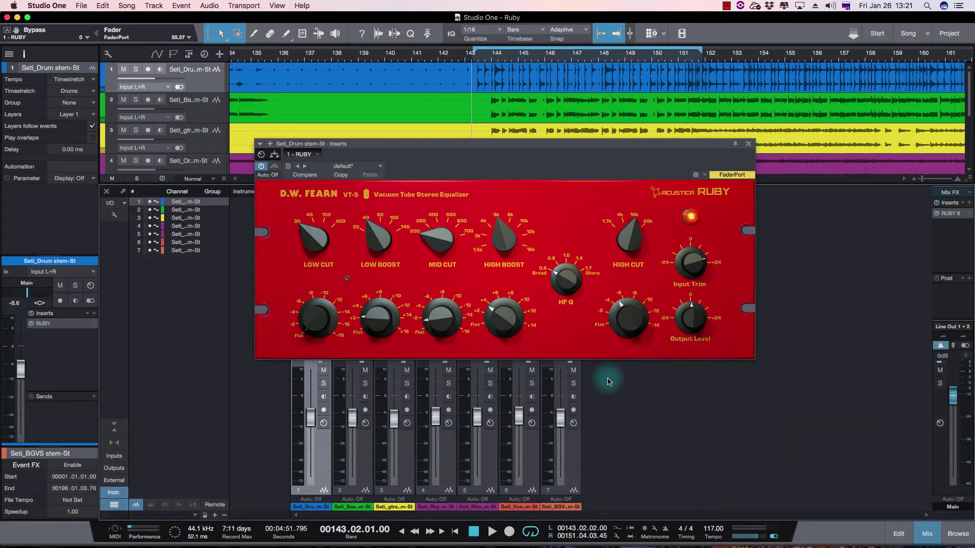
In Studio One, play the full mix from bar 143 with the RUBY processing active, and stop it.
key(space)
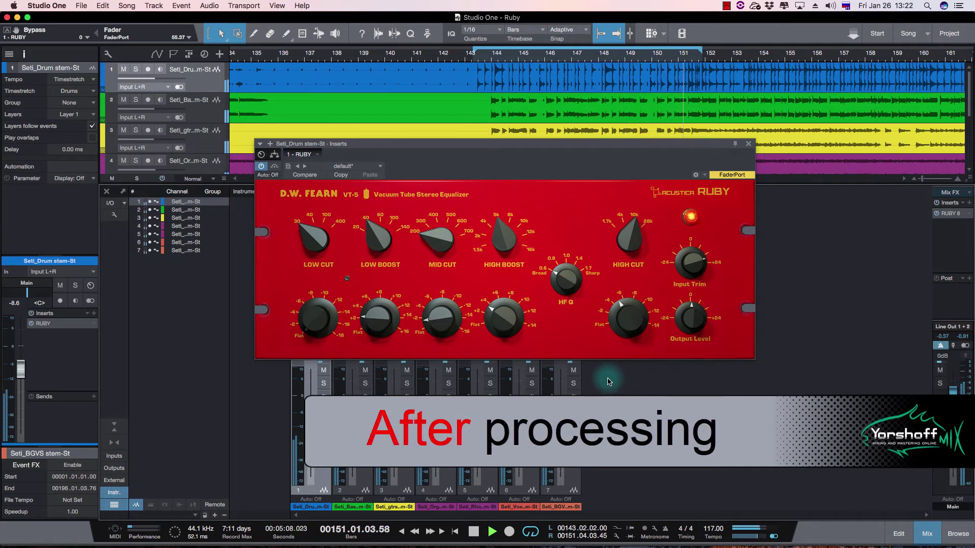
key(space)
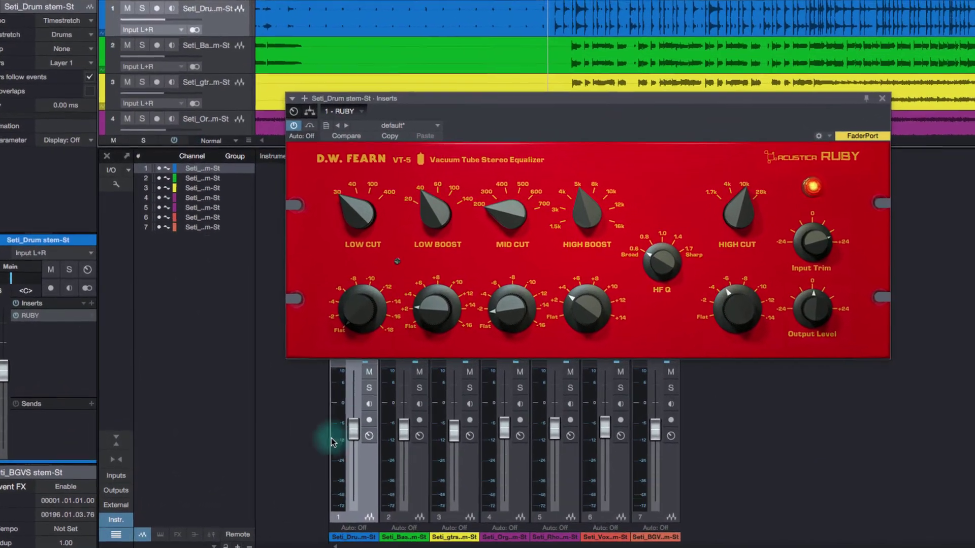
Solo the drum stem and play it, comparing the sound with RUBY bypassed and active.
click(330, 384)
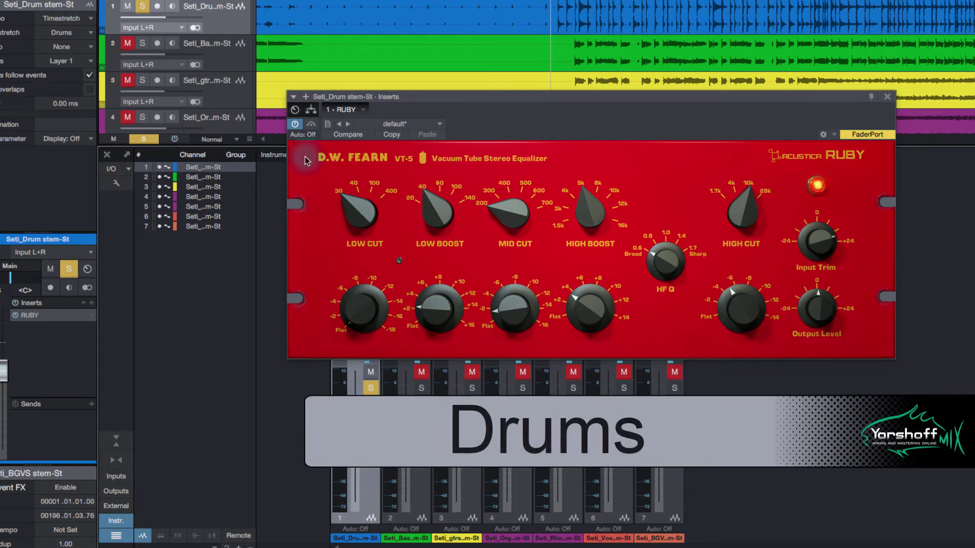
key(space)
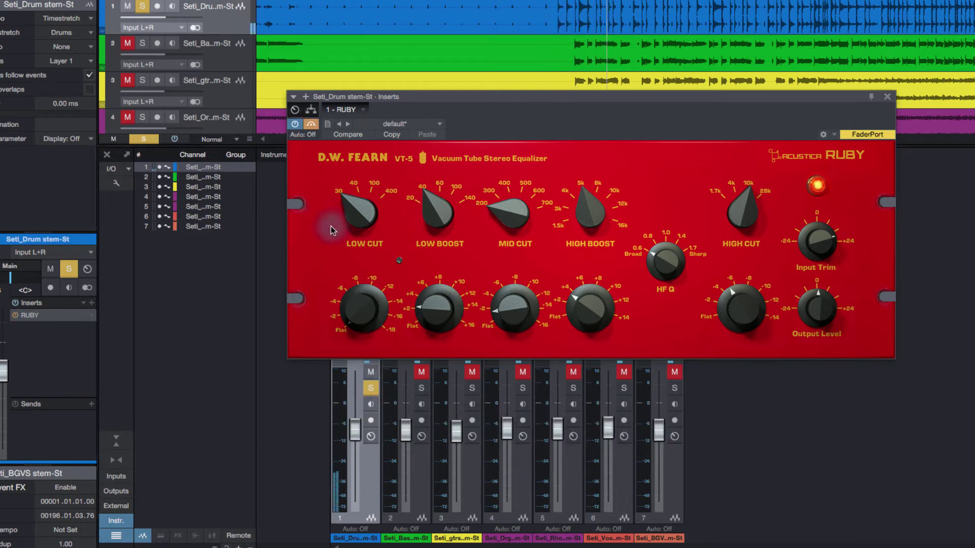
click(312, 124)
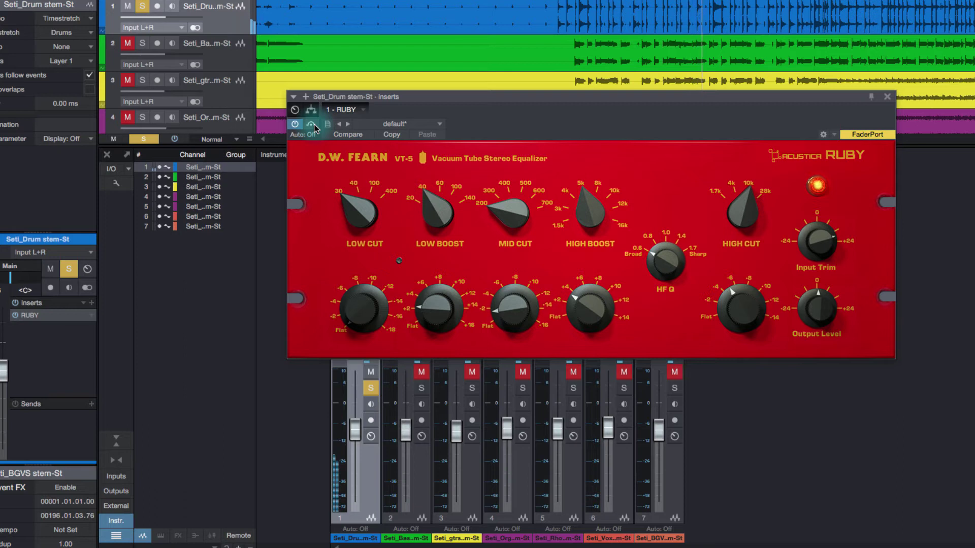
click(313, 125)
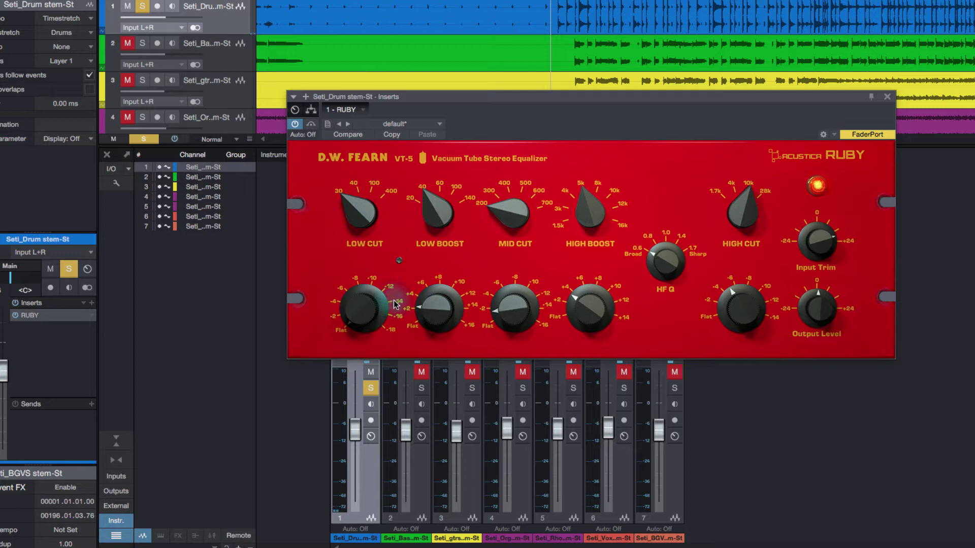
Set the drums' Low Boost gain to about +4 and audition changes to the High Boost and High Cut gains.
drag(453, 324, 426, 203)
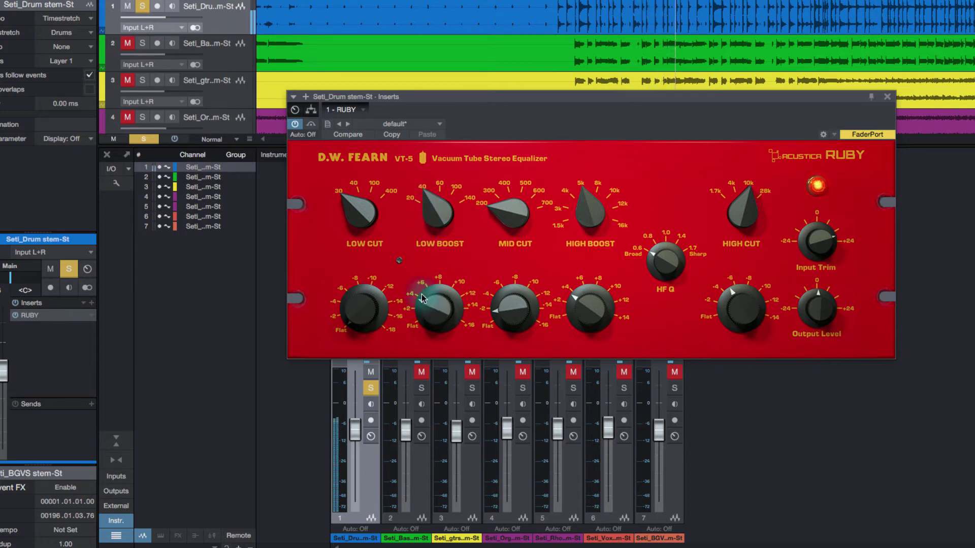
drag(591, 317, 566, 295)
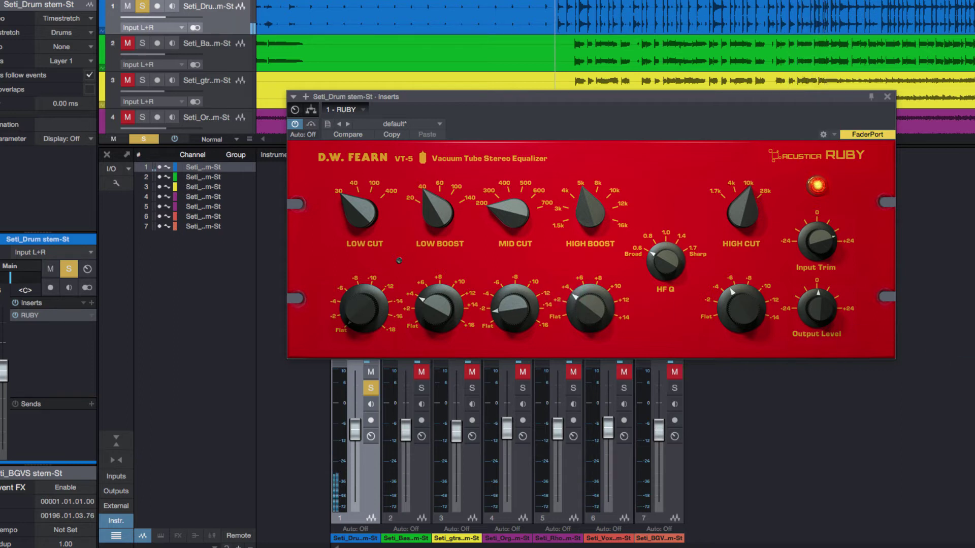
drag(741, 313, 742, 242)
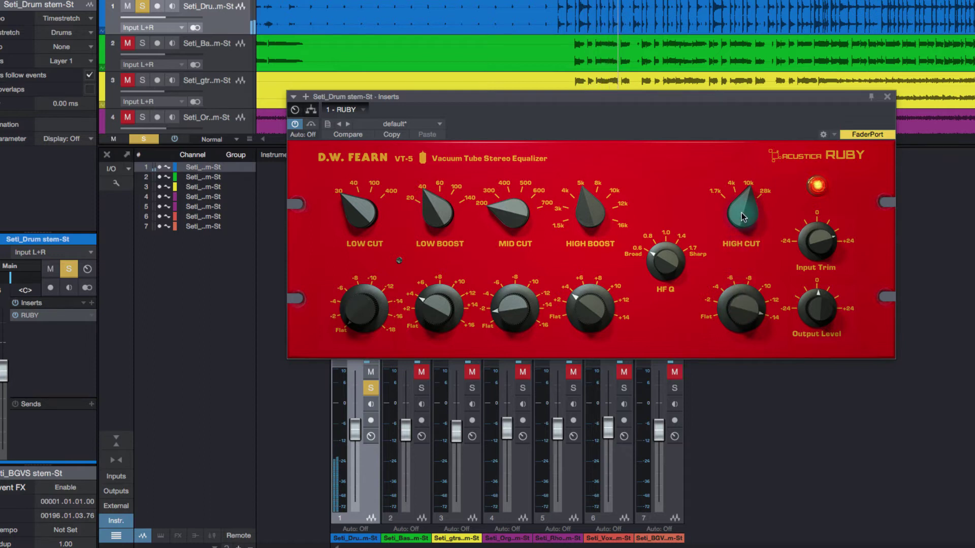
scroll(739, 285, down, 3)
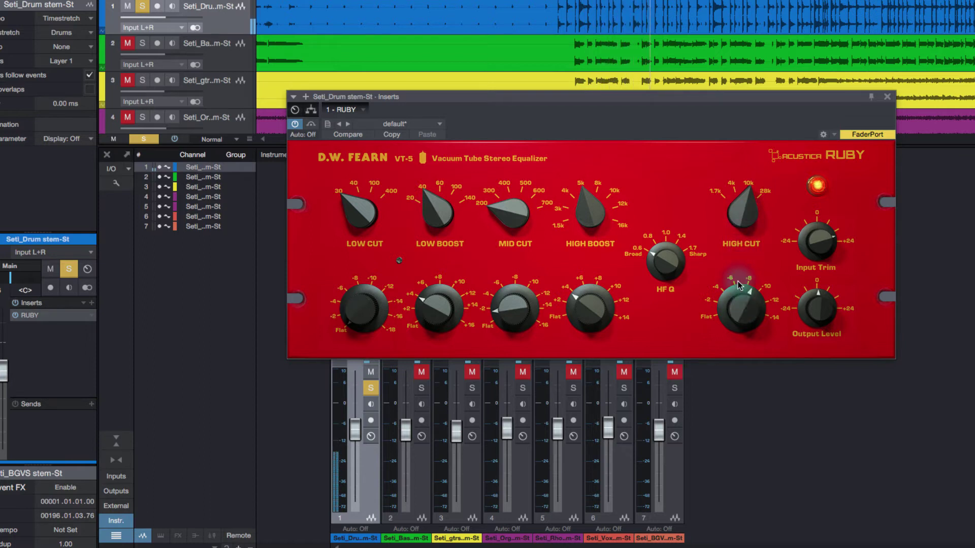
Compare the drums with the lamp-lit preamp off and on, and adjust Input Trim to 0 and back up to a positive setting.
click(816, 186)
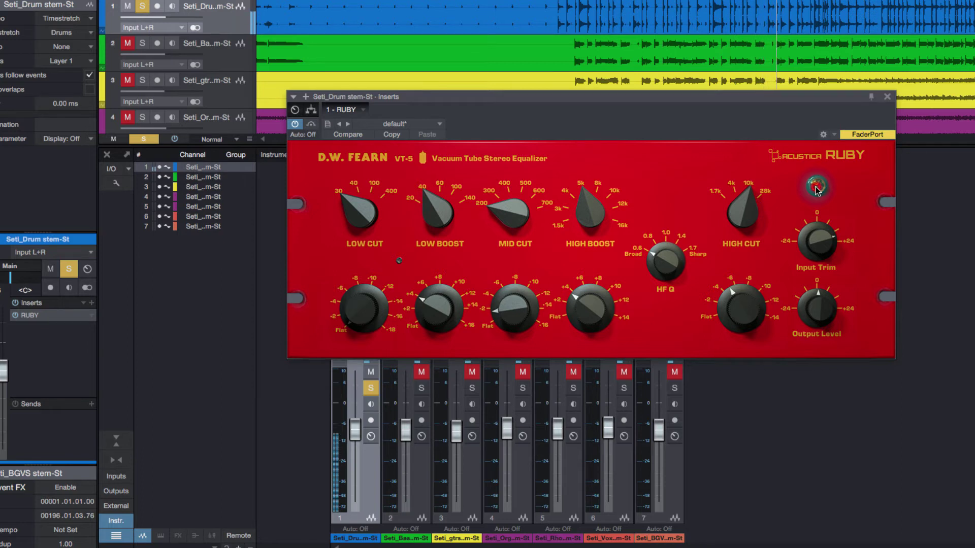
click(816, 187)
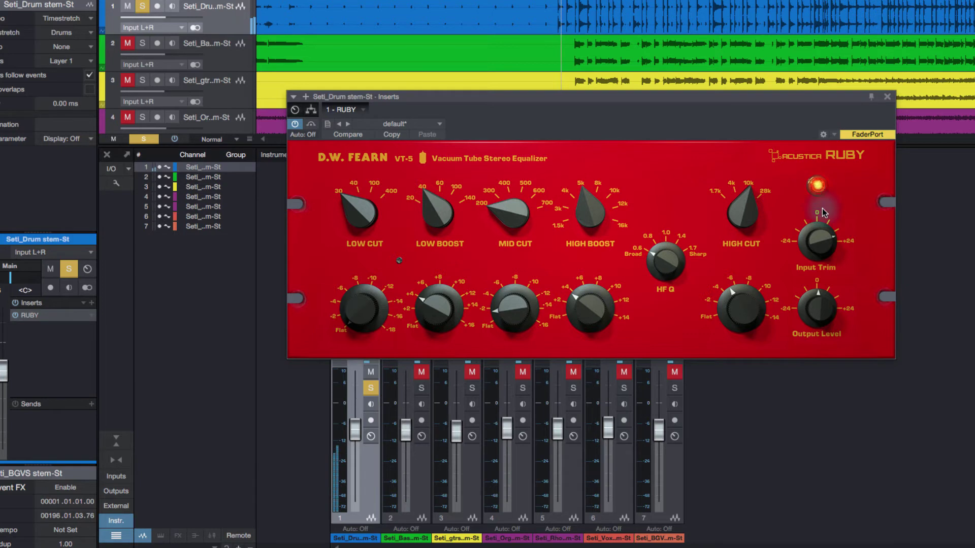
drag(816, 234, 811, 278)
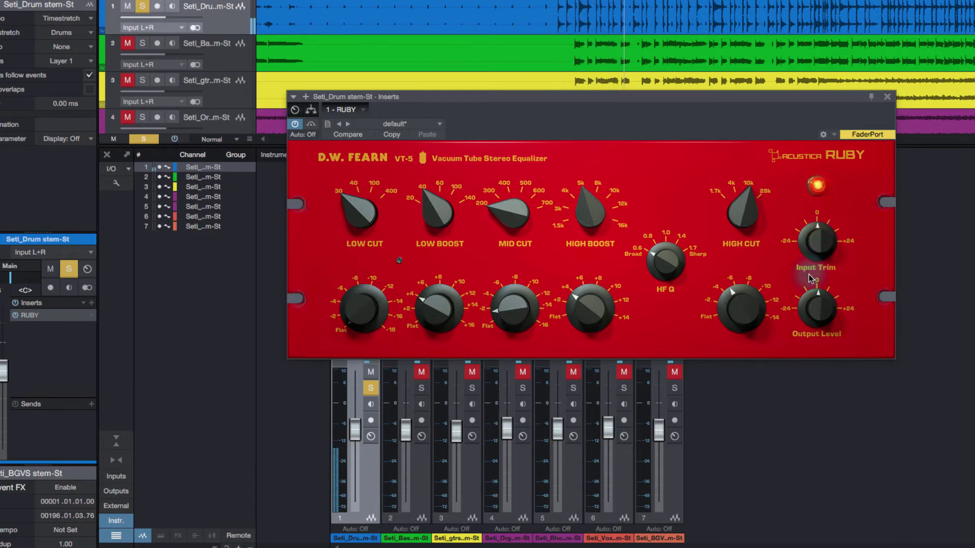
drag(810, 278, 812, 266)
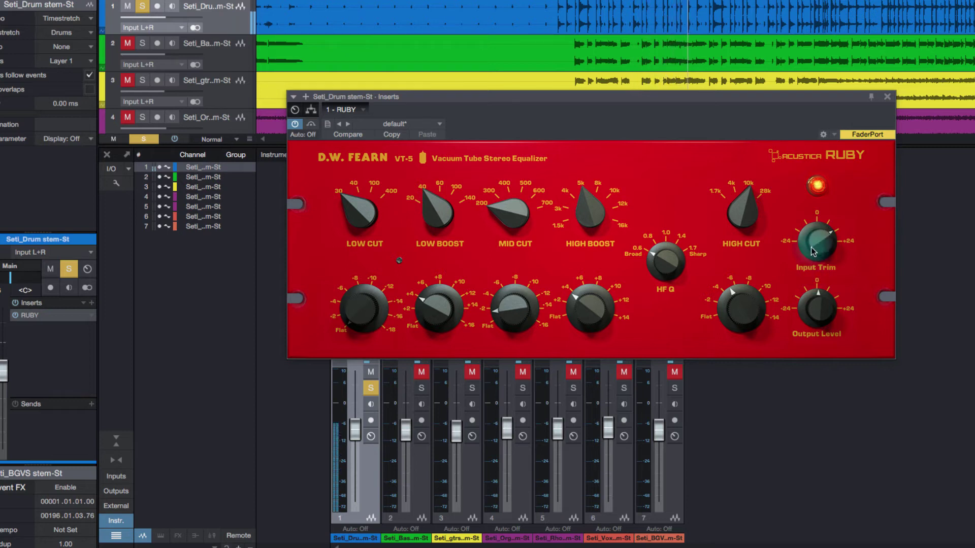
Audition the drums' Mid Cut gain at its maximum of -16 and return it to about -2.
scroll(509, 294, up, 8)
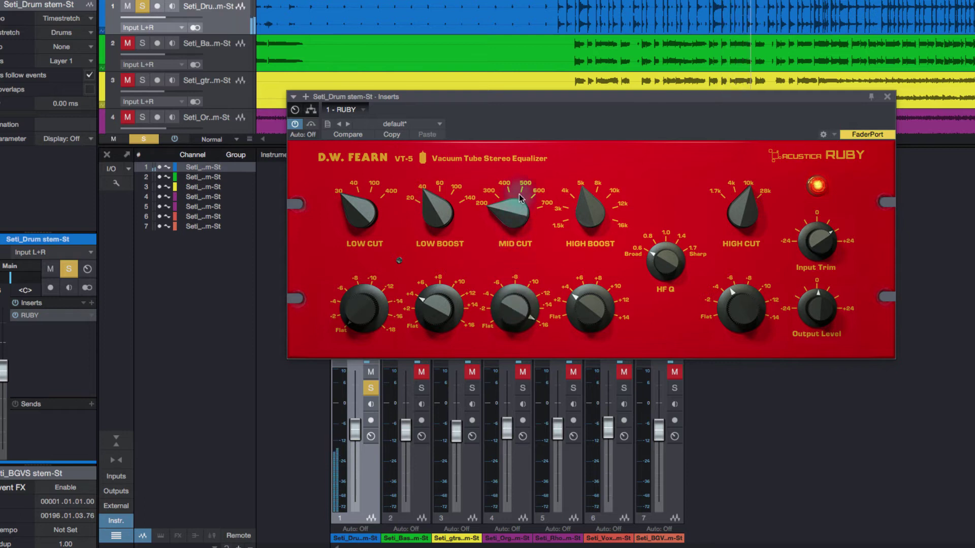
scroll(509, 299, down, 8)
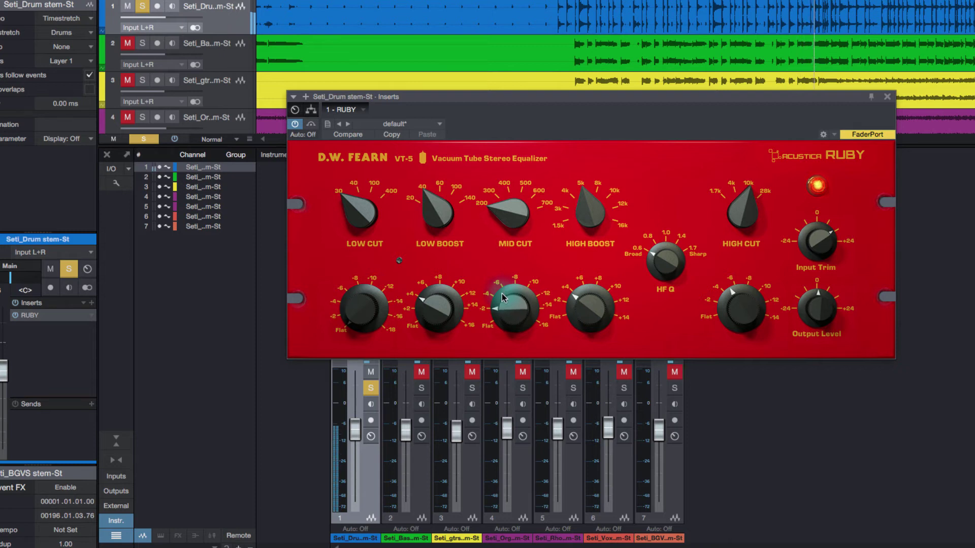
Compare the soloed drums with RUBY bypassed and active.
click(310, 125)
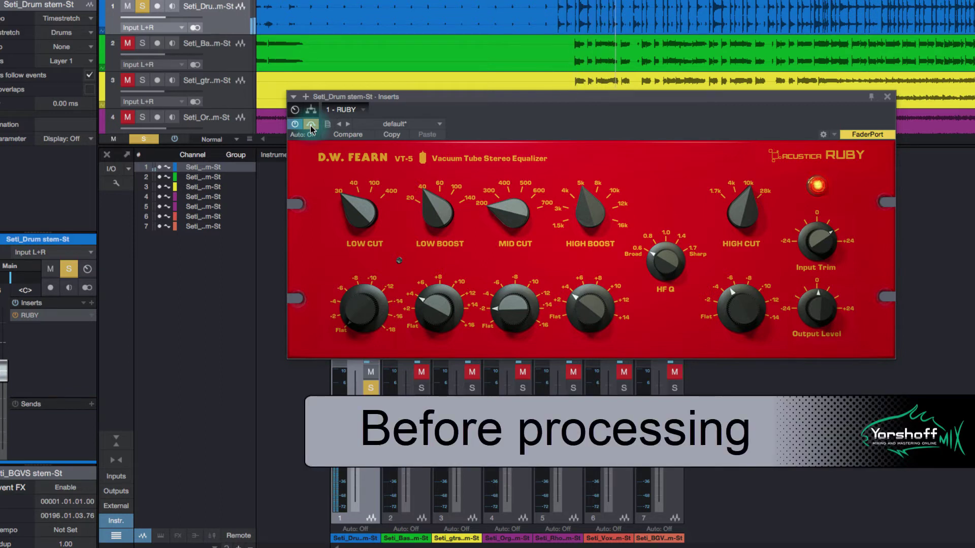
click(310, 125)
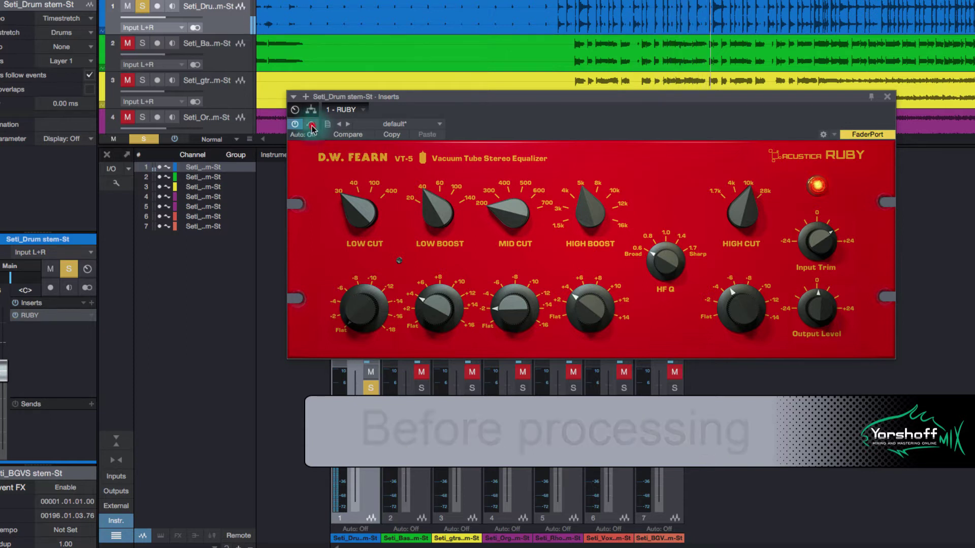
click(311, 124)
Unsolo the drums, compare the full mix with their RUBY insert bypassed and active, and stop playback.
key(s)
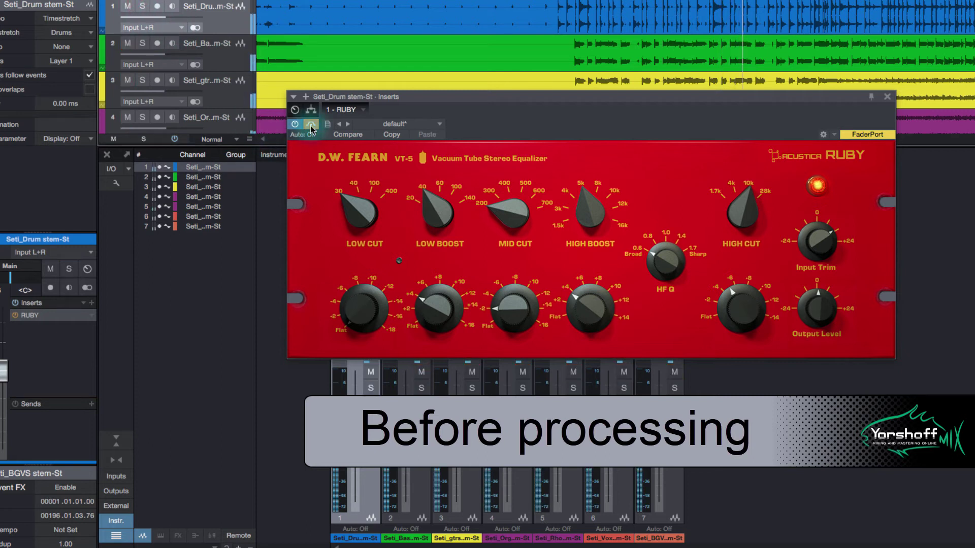
click(313, 125)
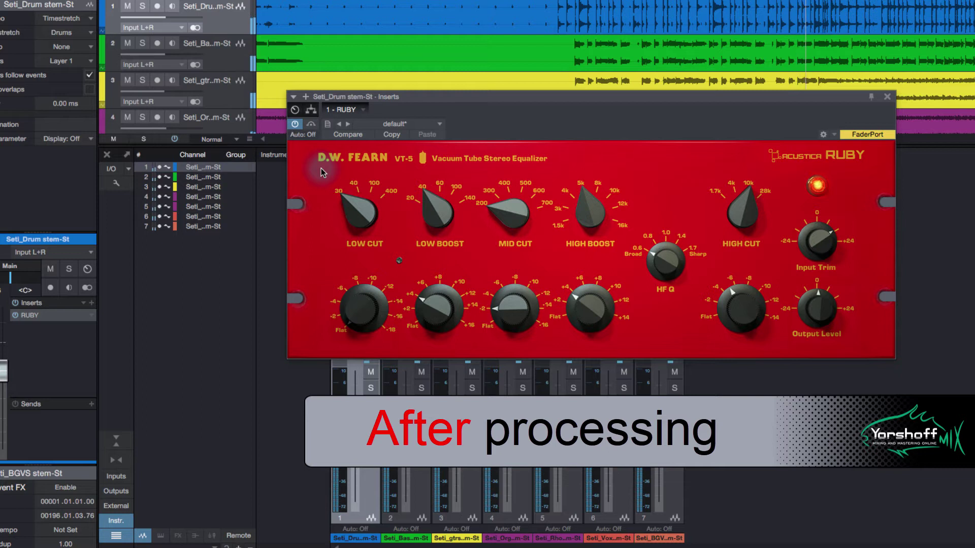
key(space)
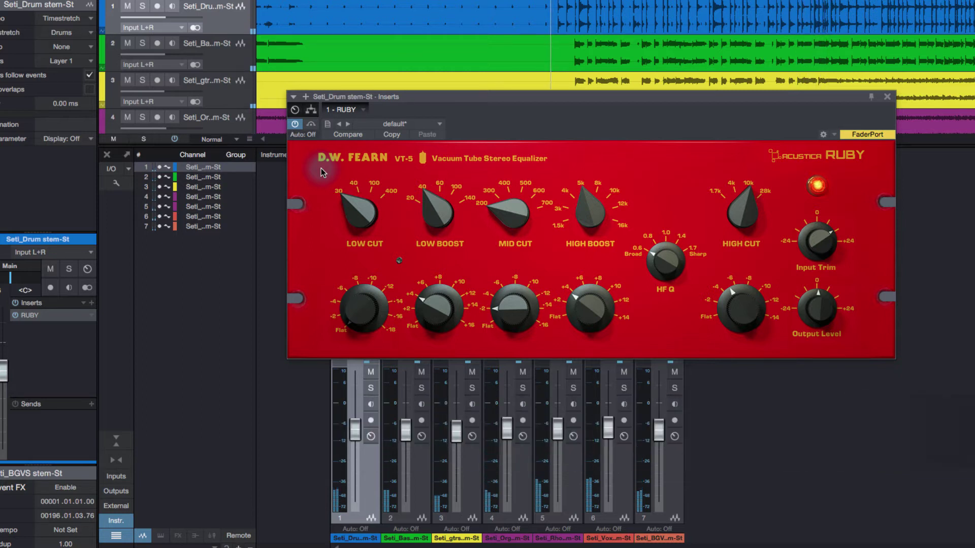
Select and solo the bass stem, and compare its sound with RUBY 2 bypassed and active.
key(Down)
key(s)
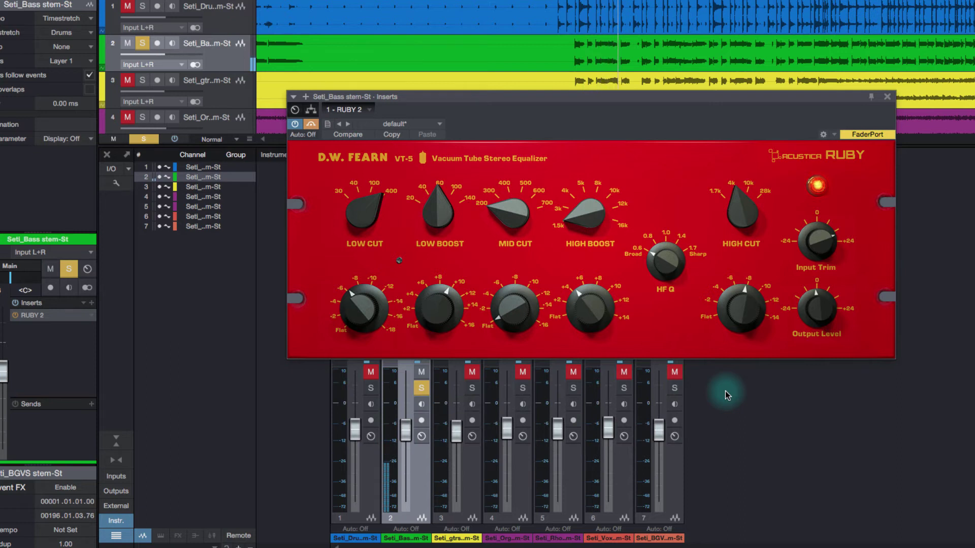
click(312, 125)
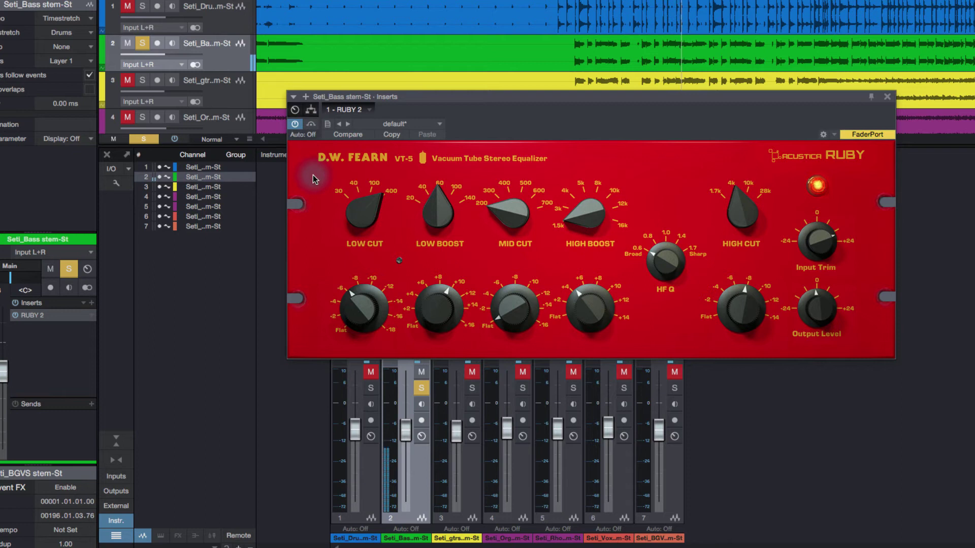
click(310, 126)
click(311, 125)
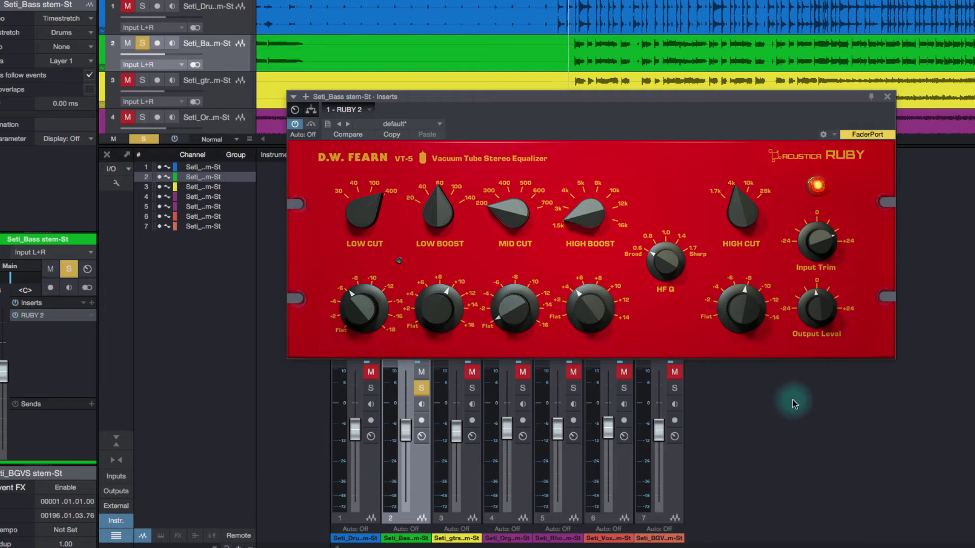
Audition the bass's Low Cut gain and its Low Boost gain at +16, returning Low Boost to between +8 and +10.
mouse_move(364, 309)
mouse_down()
mouse_move(365, 264)
mouse_move(351, 296)
mouse_up()
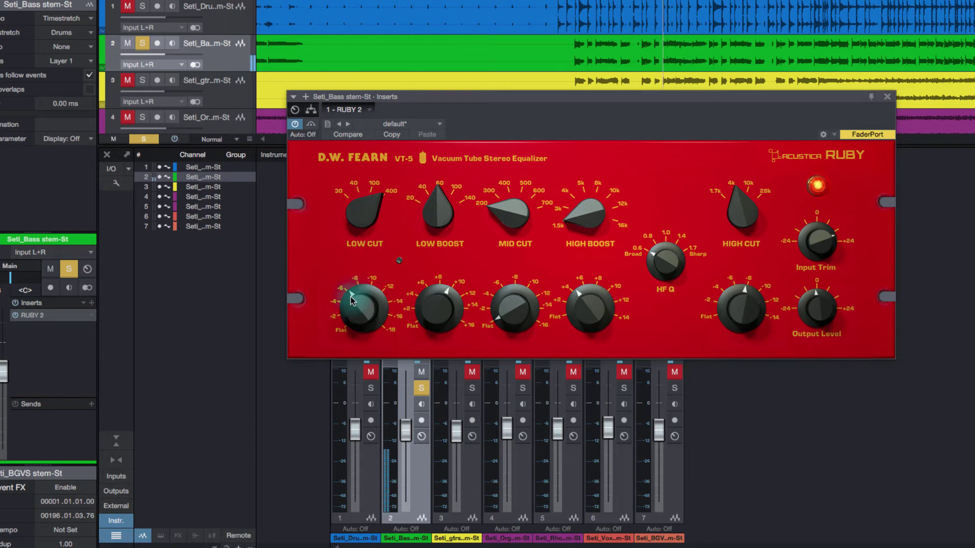
drag(431, 315, 437, 252)
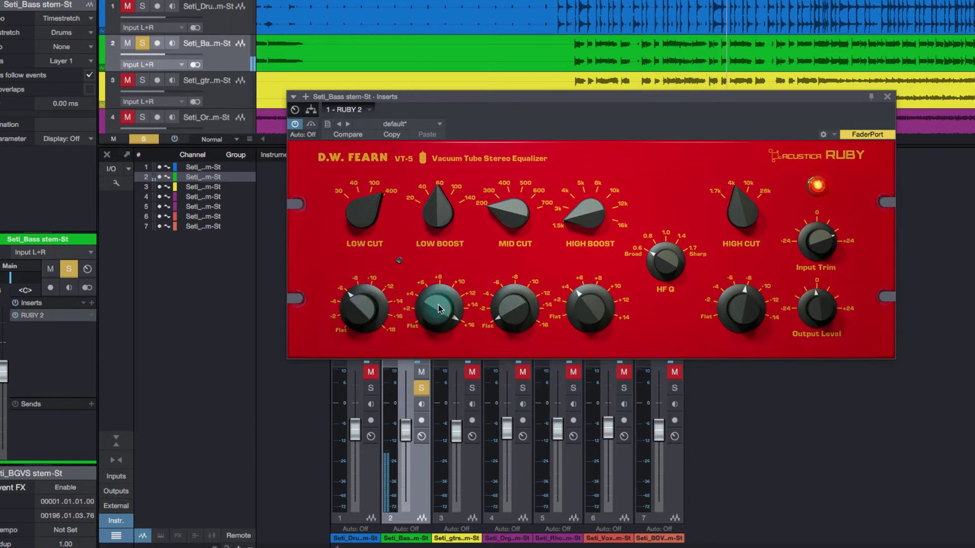
drag(437, 305, 435, 345)
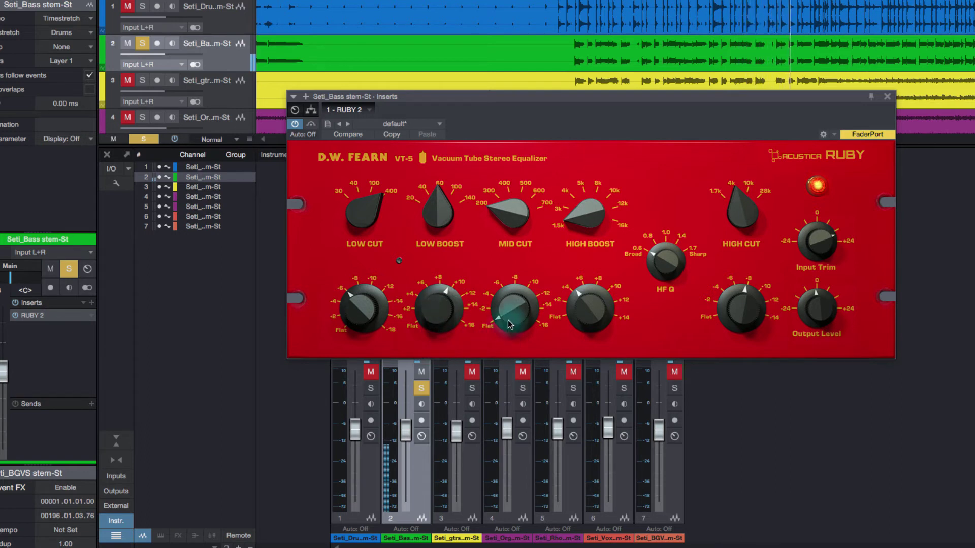
Compare the soloed bass with RUBY's own power lamp off and on, and audition its High Boost gain.
click(817, 185)
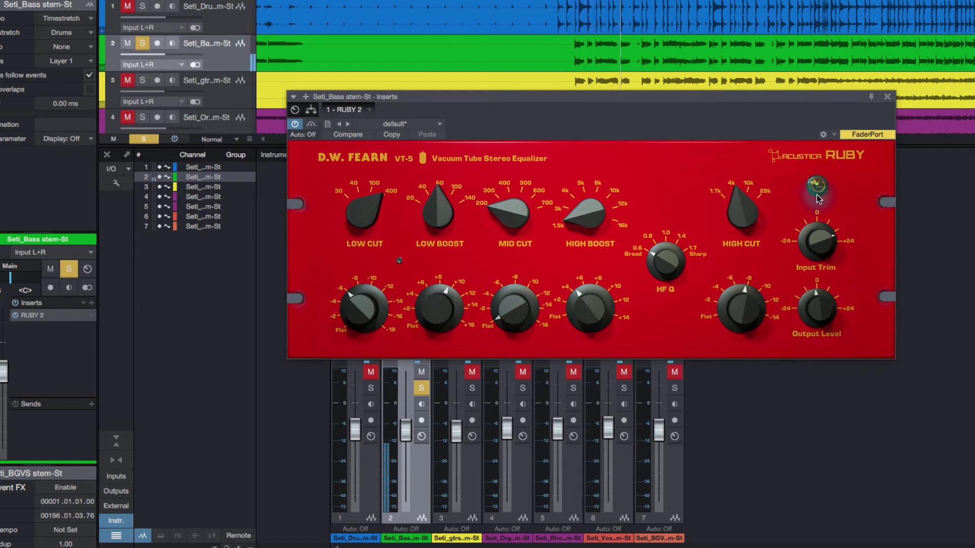
click(817, 188)
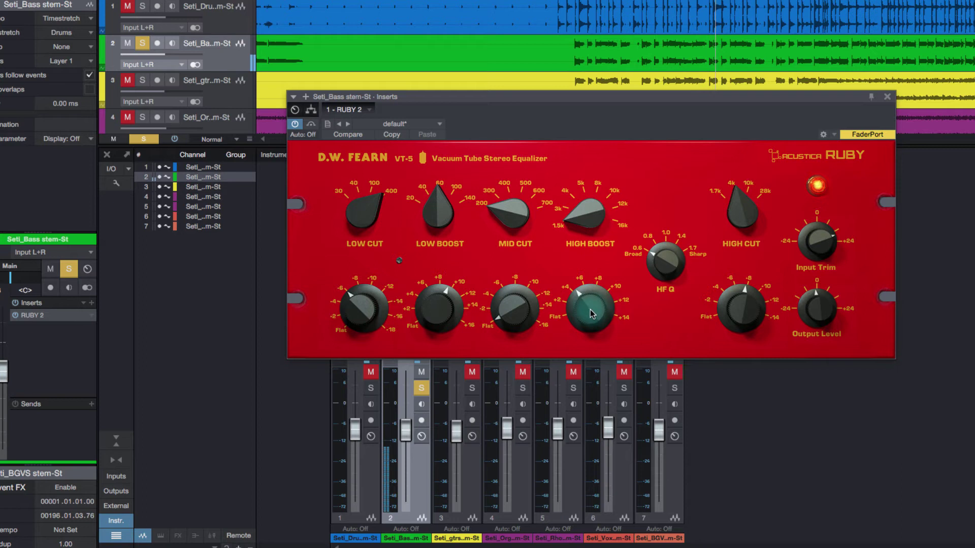
drag(591, 314, 587, 290)
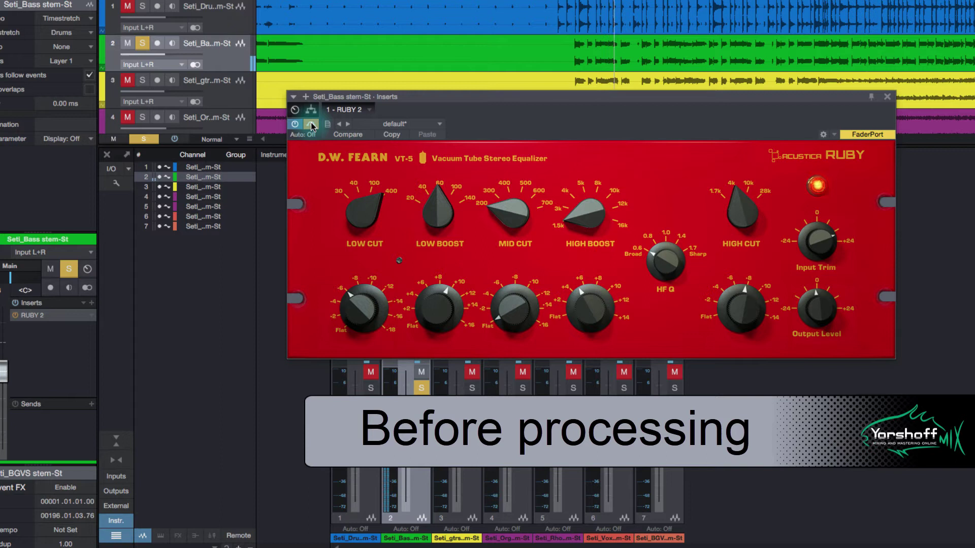
Compare the bass with RUBY 2 bypassed and active, both soloed and in the full mix.
click(311, 124)
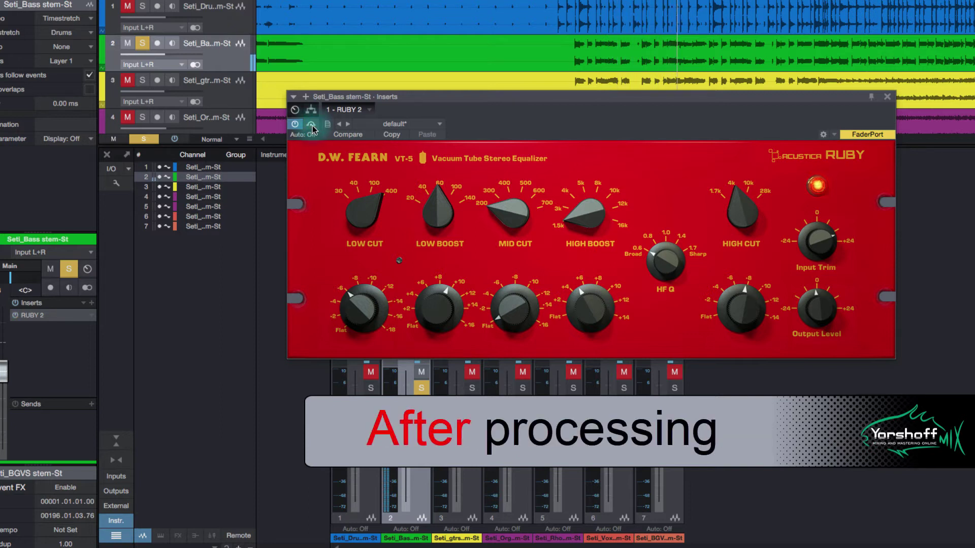
click(311, 124)
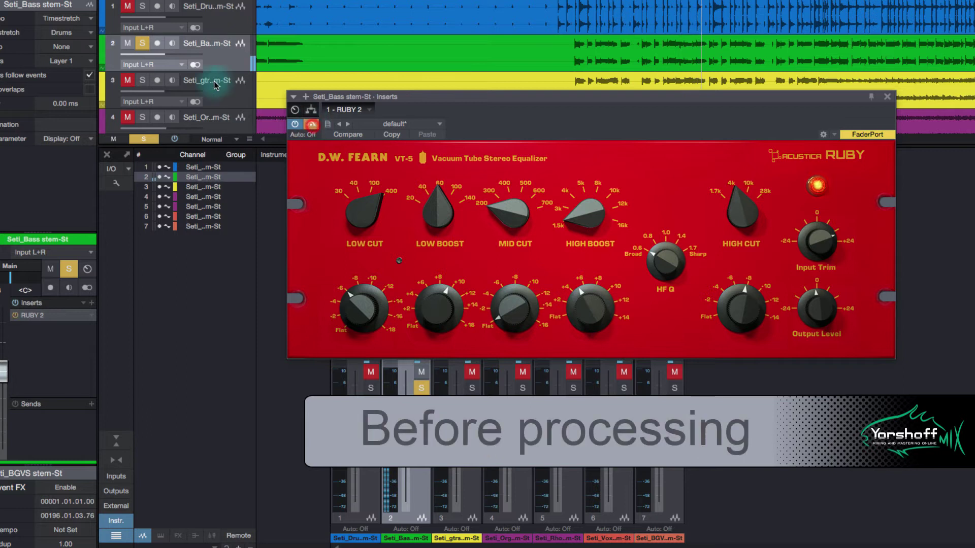
click(312, 125)
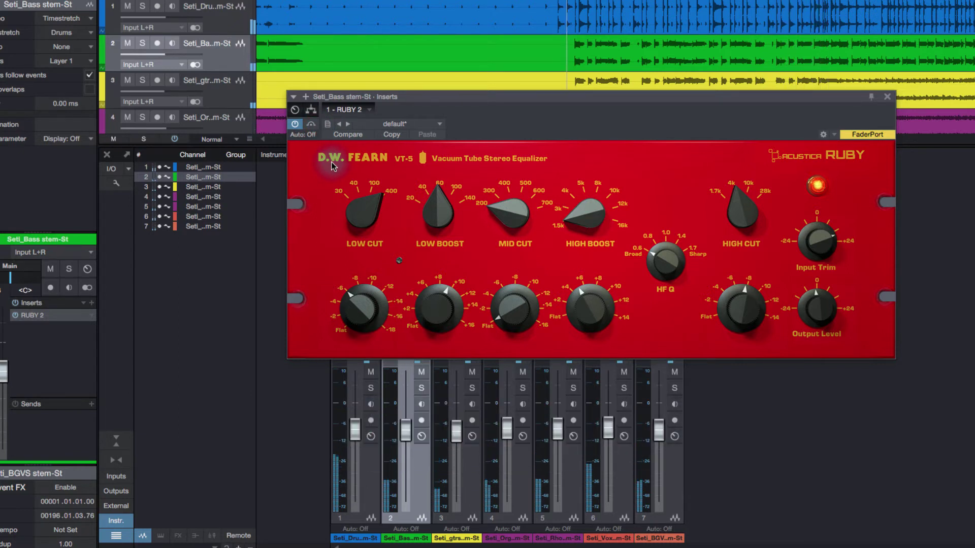
Solo the guitars stem and audition its High Boost gain at +14 and High Cut gain at -14, returning them to +8 and -8.
click(457, 378)
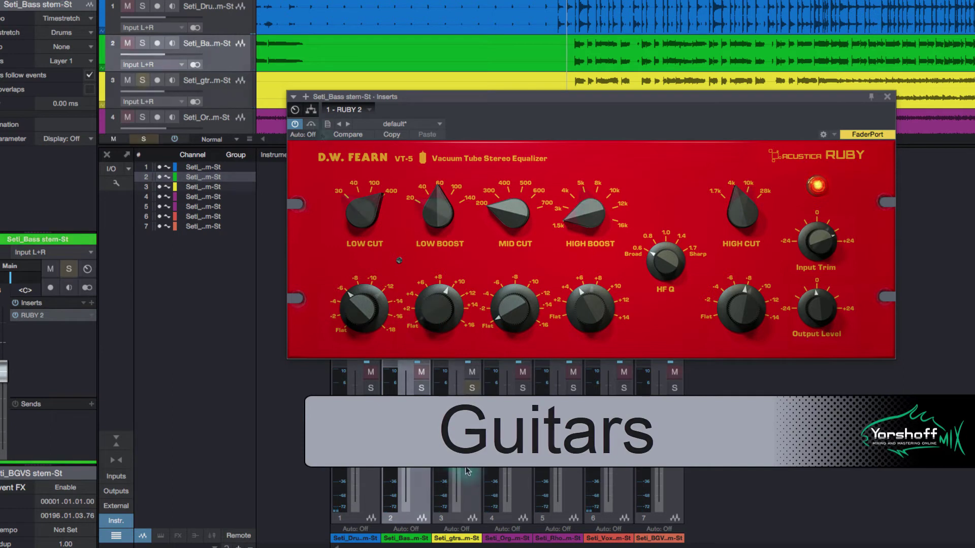
click(472, 388)
drag(610, 293, 623, 303)
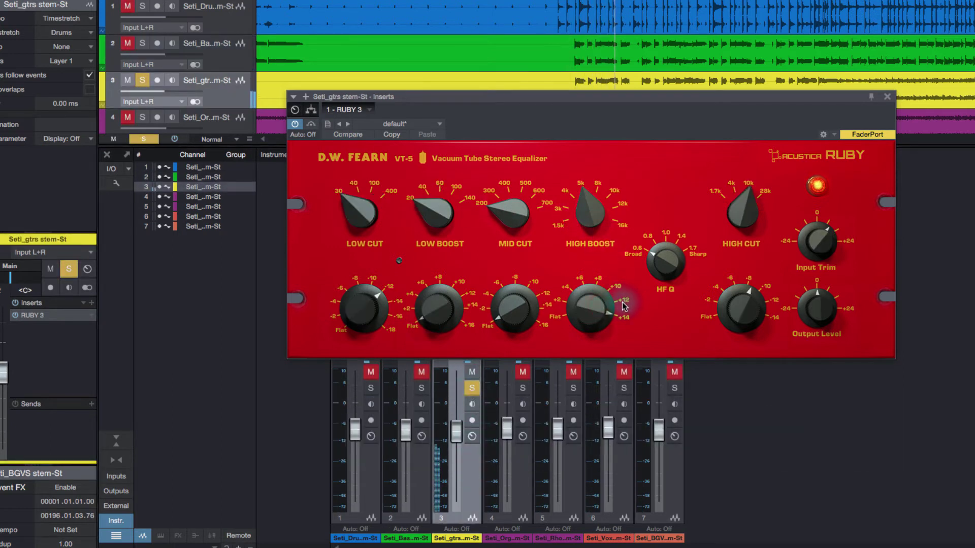
drag(717, 320, 706, 301)
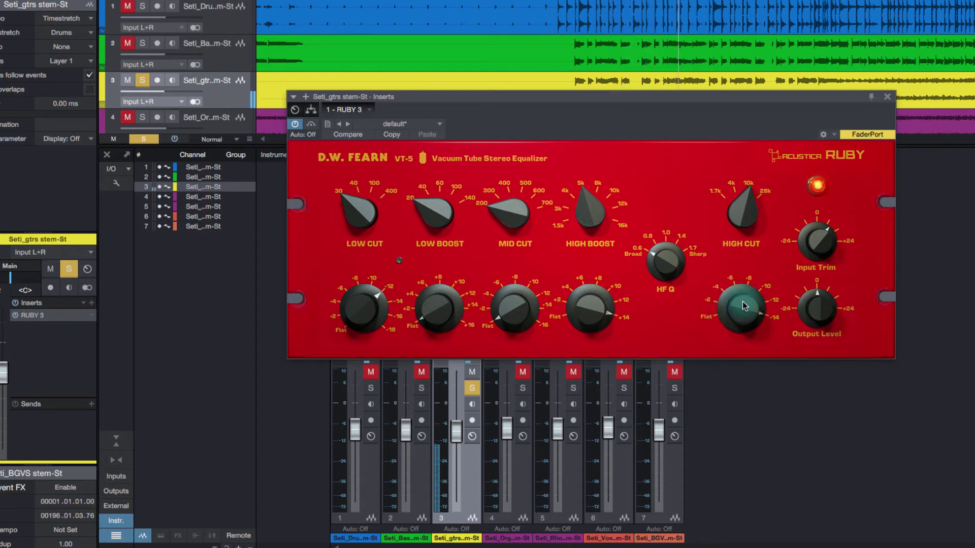
drag(736, 341, 736, 345)
mouse_move(589, 325)
mouse_down()
mouse_move(582, 334)
mouse_move(590, 321)
mouse_up()
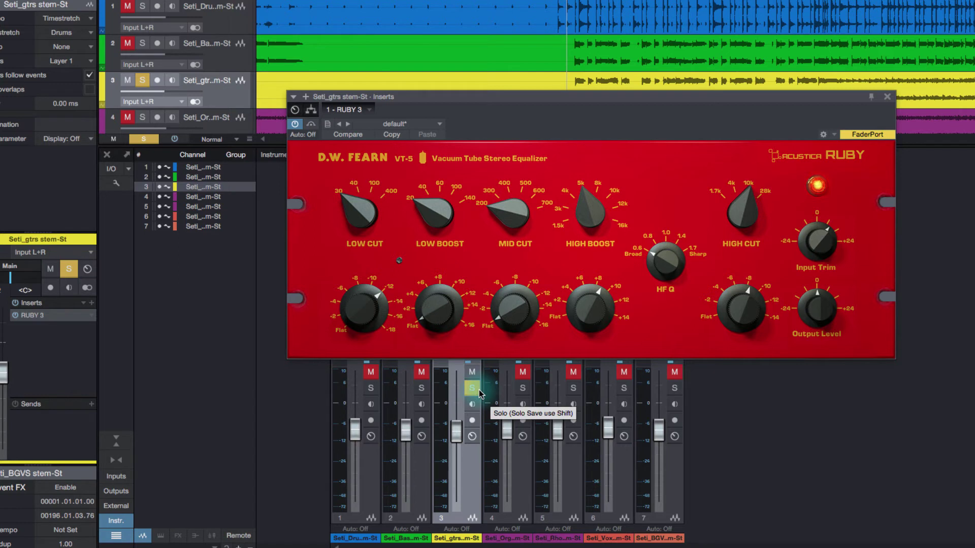
Compare the soloed guitars with RUBY 3 bypassed and active.
click(310, 124)
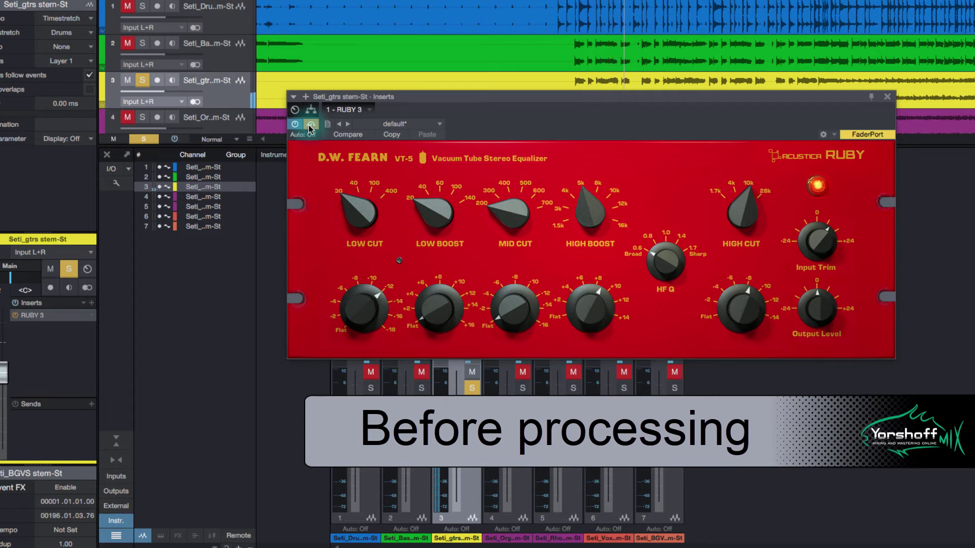
click(309, 125)
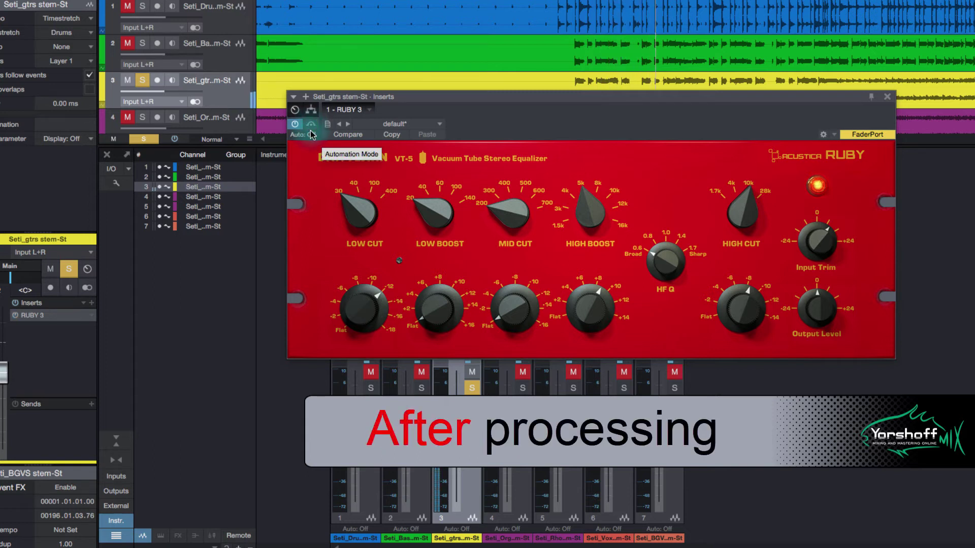
click(311, 125)
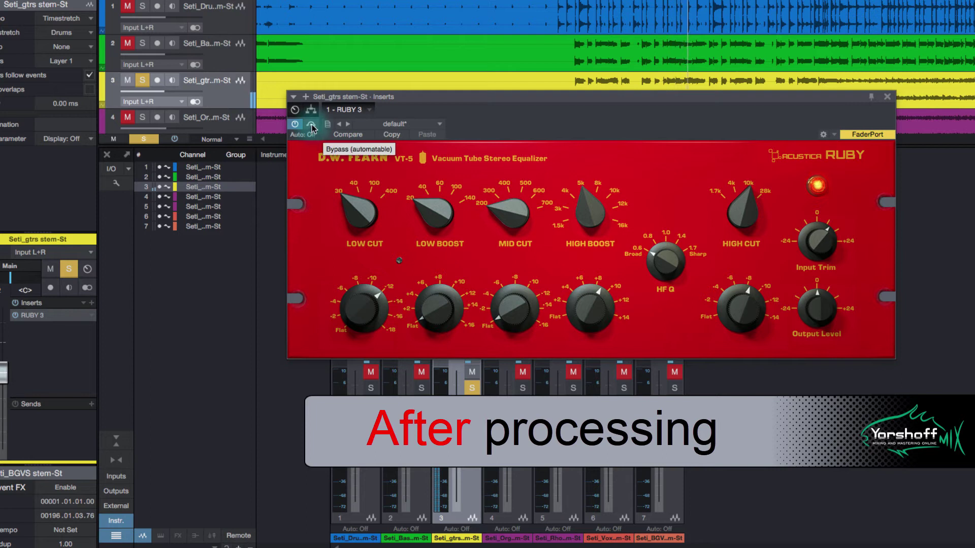
Unsolo the guitars, compare the full mix with RUBY 3 bypassed and active, and stop playback.
click(144, 140)
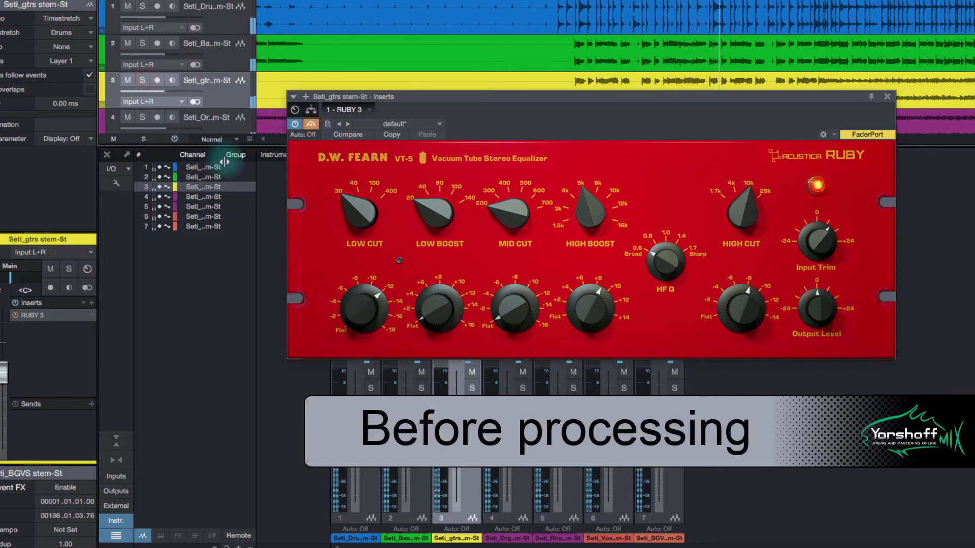
click(311, 125)
click(312, 125)
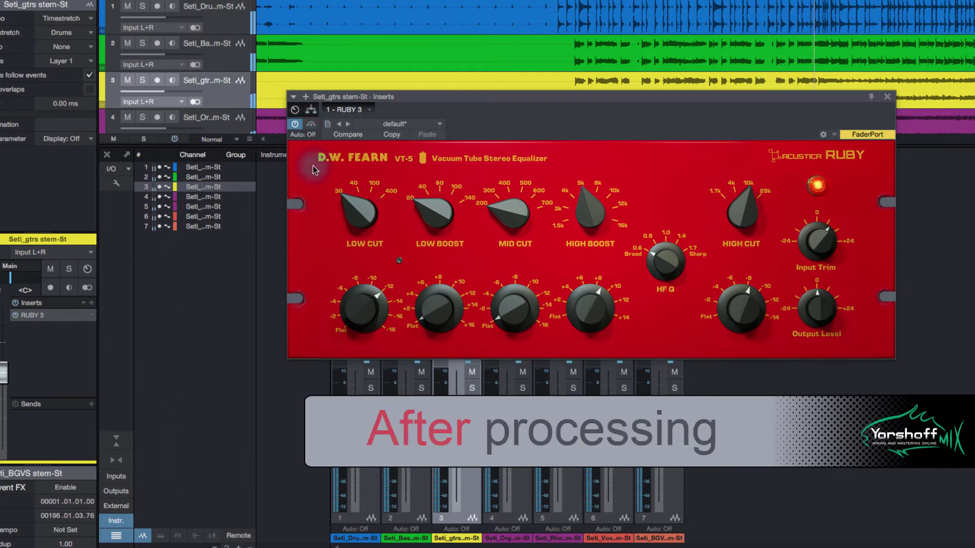
key(space)
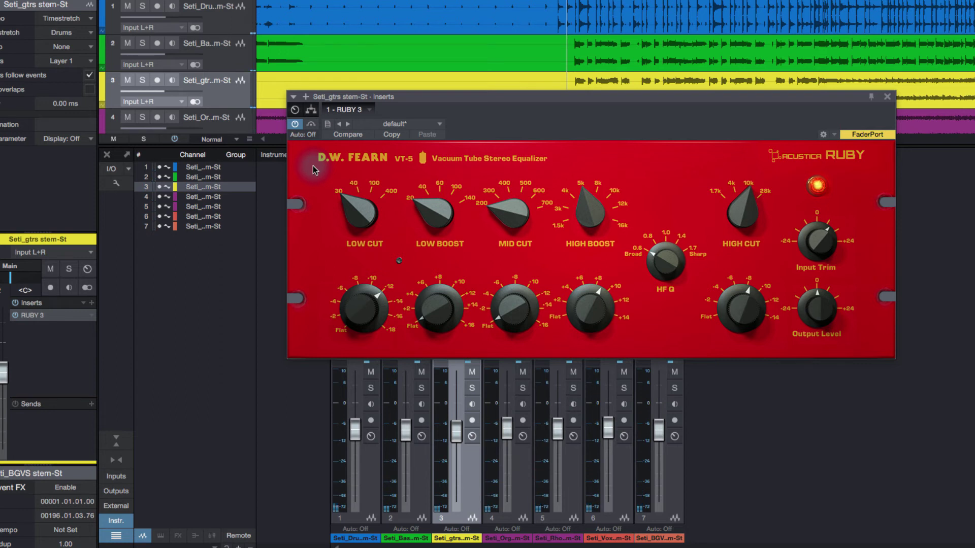
Select and solo the organ stem, and compare its sound with RUBY 4 bypassed and active.
click(523, 388)
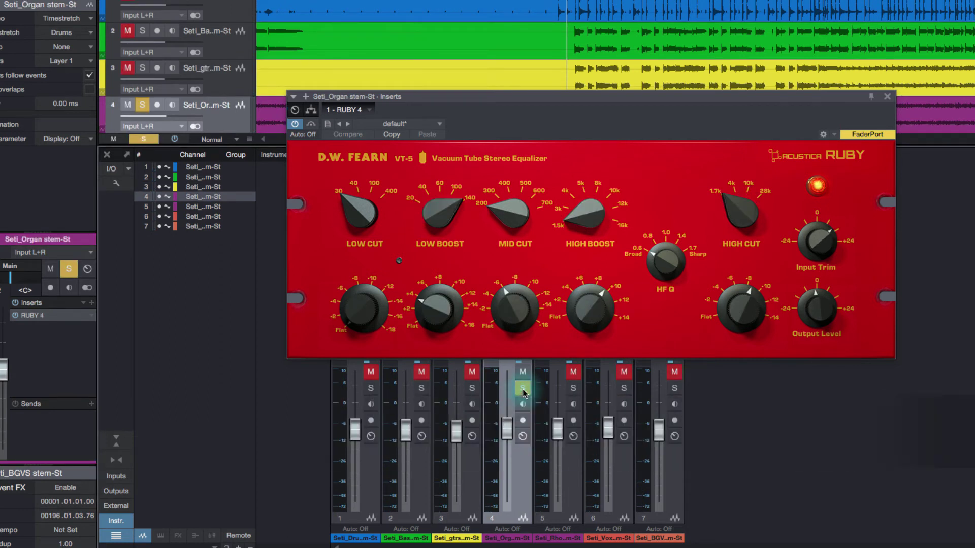
click(311, 124)
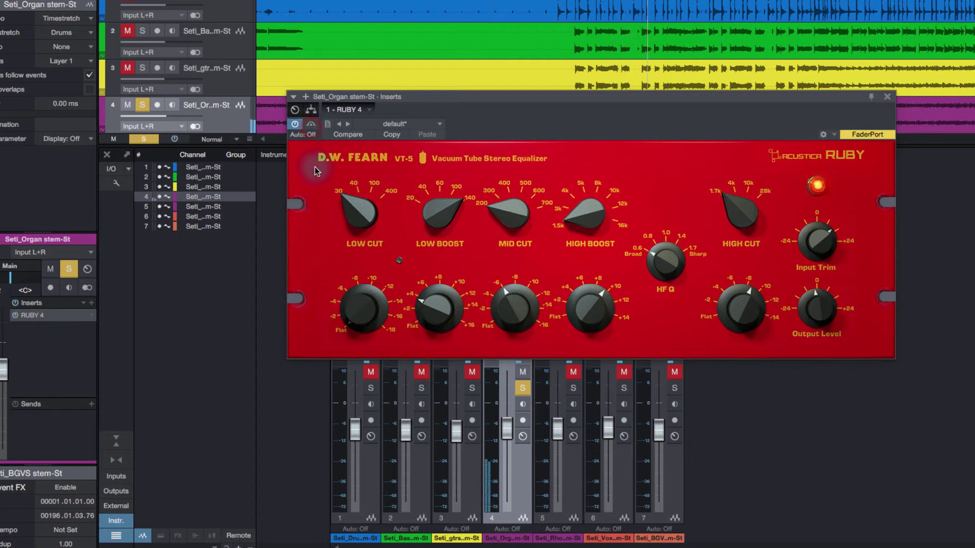
click(313, 177)
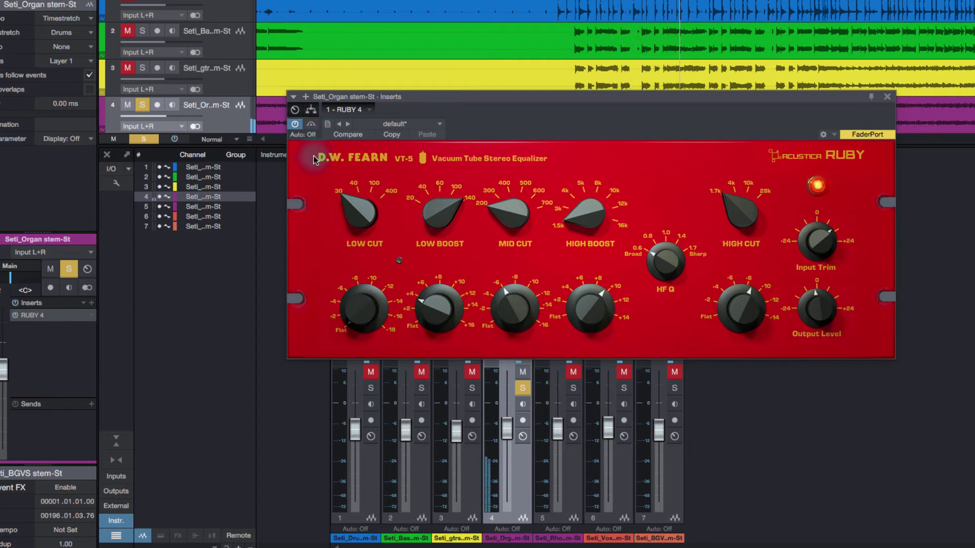
Audition the organ's Low Boost gain at +16 and return it to about +4.
click(434, 323)
drag(433, 315, 428, 197)
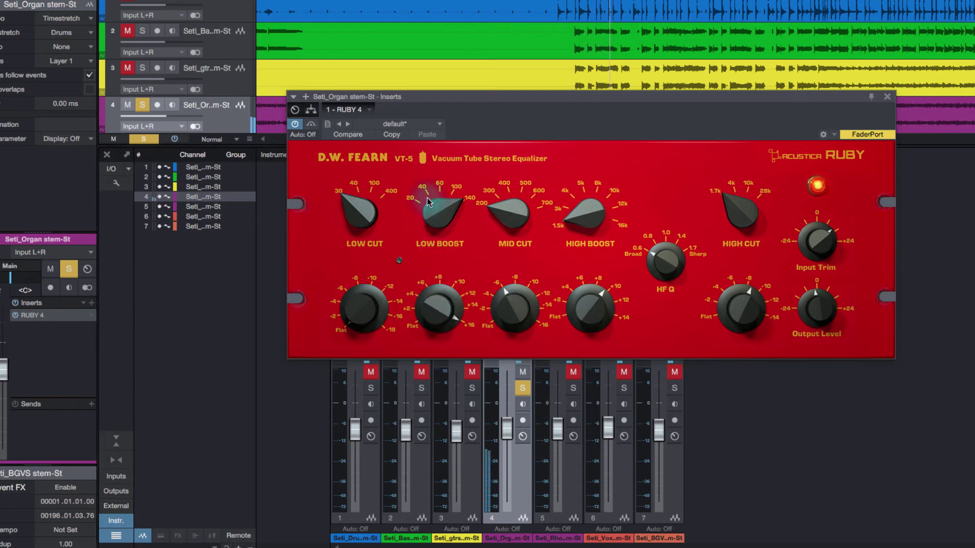
click(452, 300)
drag(452, 300, 429, 390)
Audition the organ's Mid Cut gain at -16 and High Boost gain at +14, returning them to about -6 and between +8 and +10.
drag(511, 315, 515, 218)
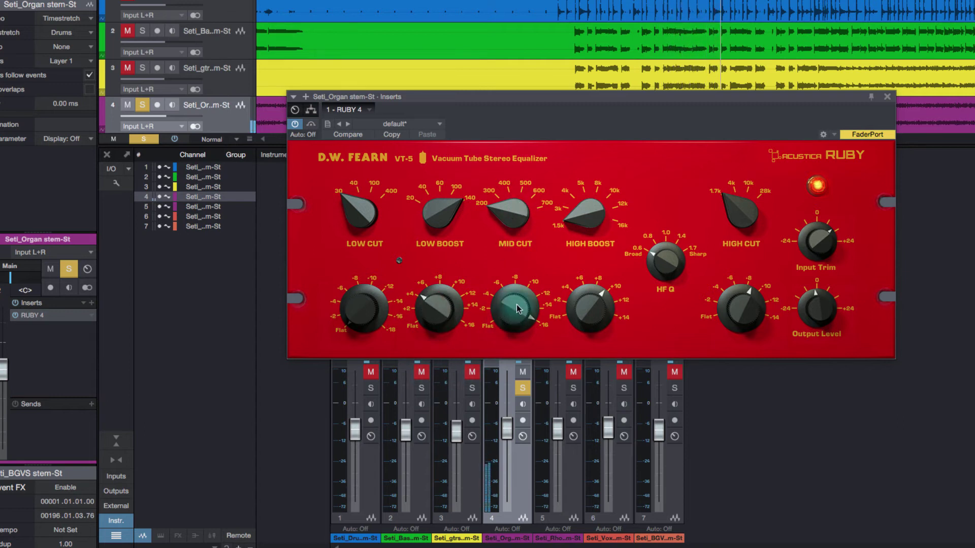
drag(516, 307, 506, 374)
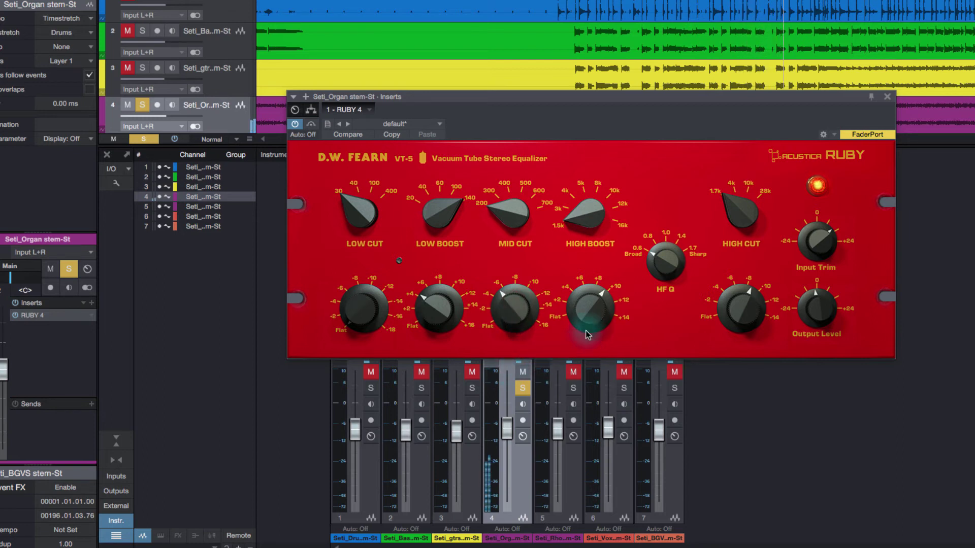
drag(590, 320, 596, 259)
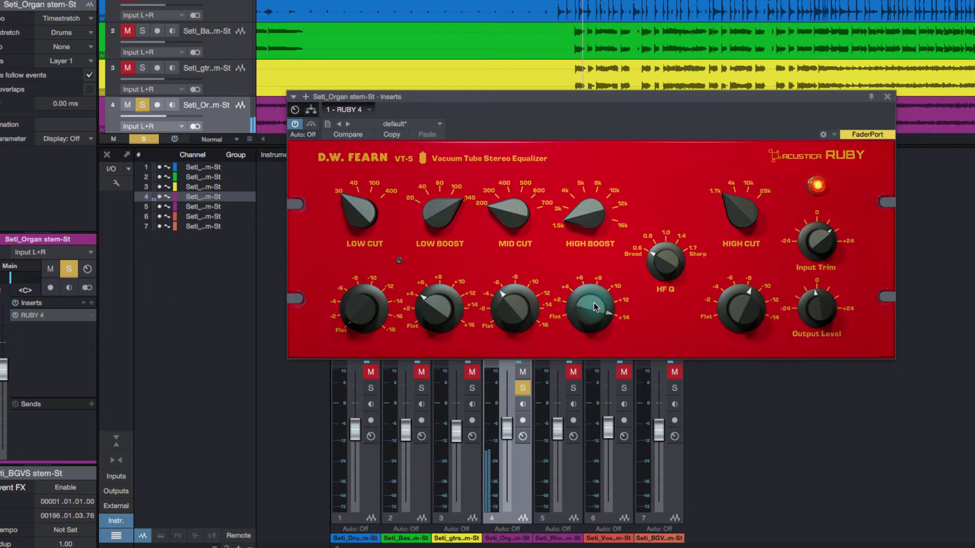
drag(595, 302, 589, 323)
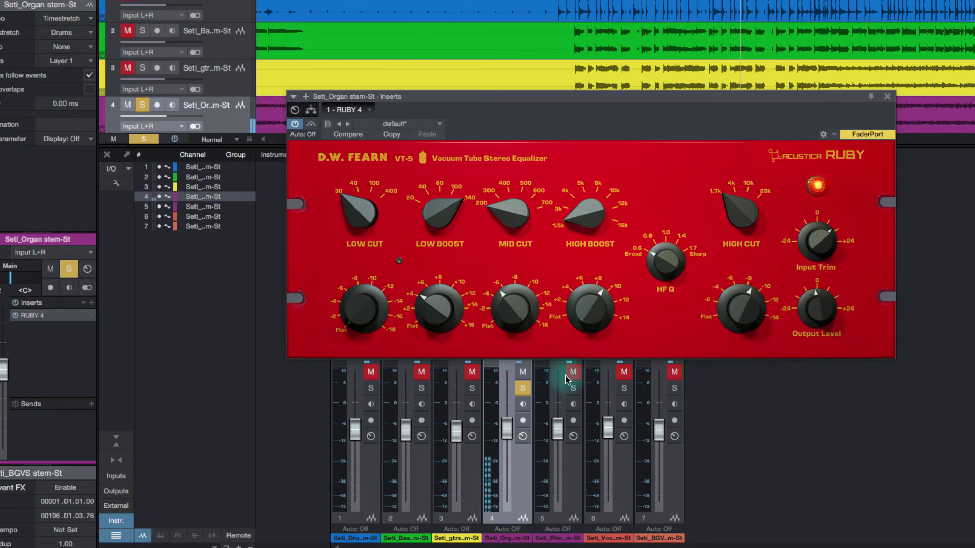
Compare the organ with RUBY 4 bypassed and active, both soloed and in the full mix.
click(522, 390)
click(311, 125)
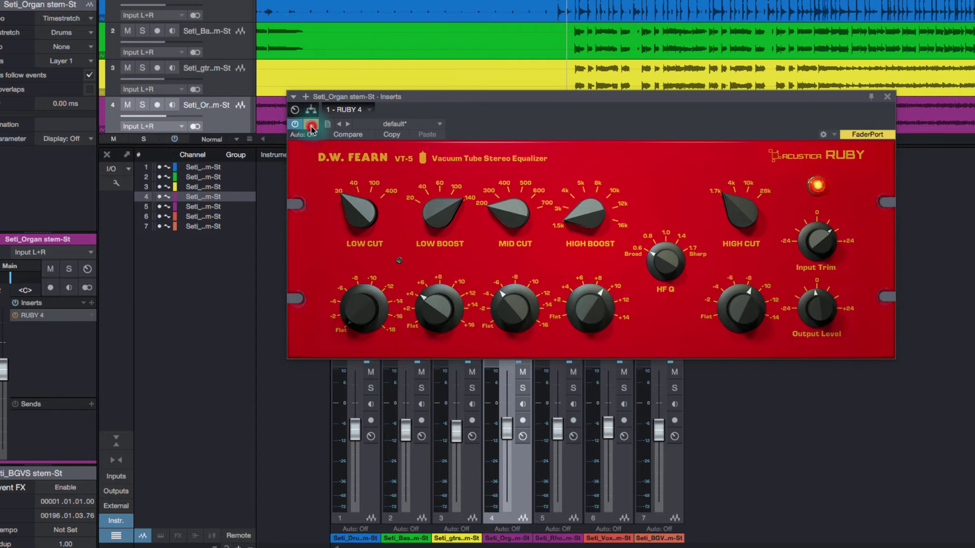
click(522, 390)
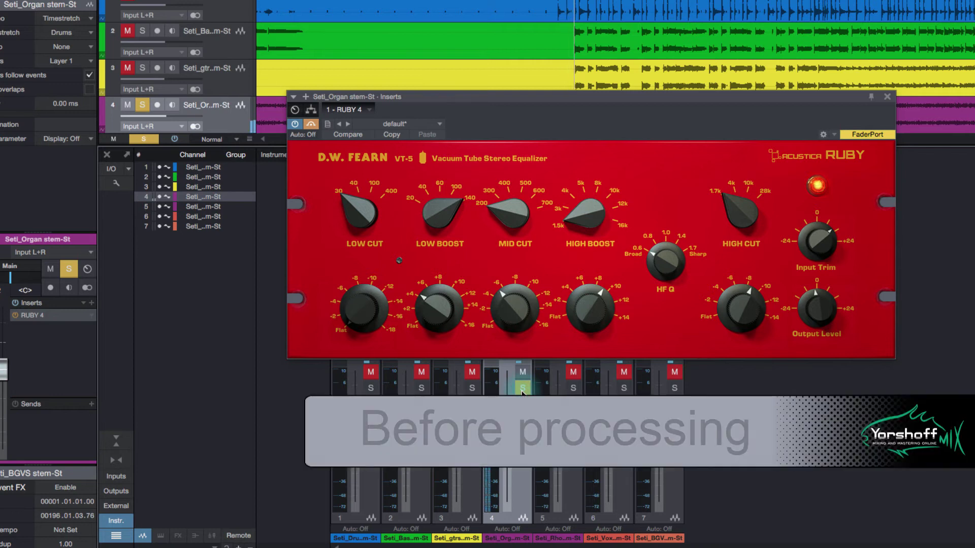
click(311, 124)
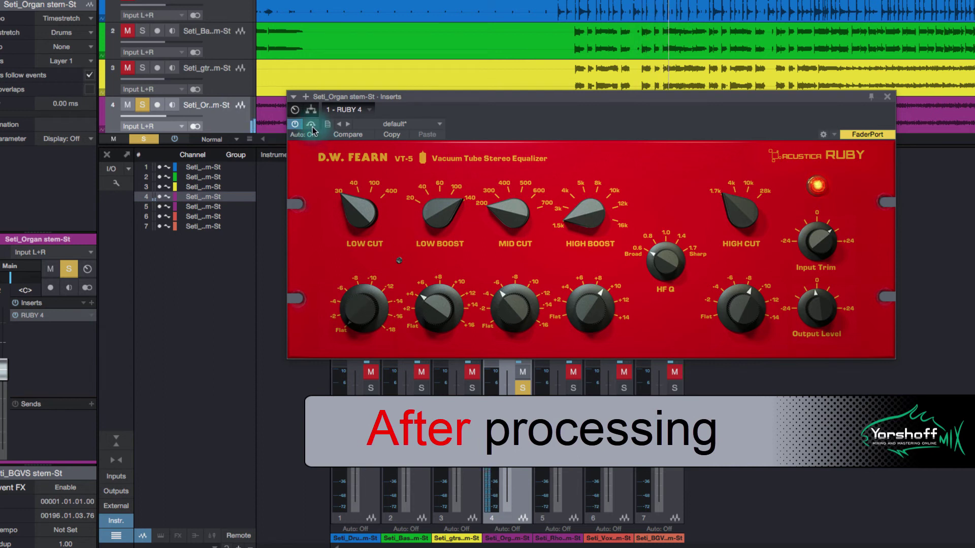
click(311, 125)
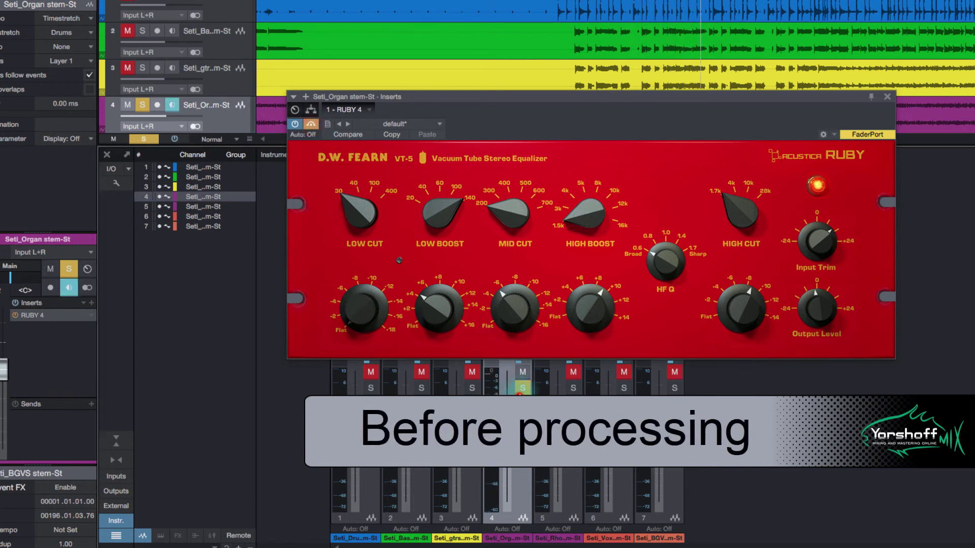
click(521, 389)
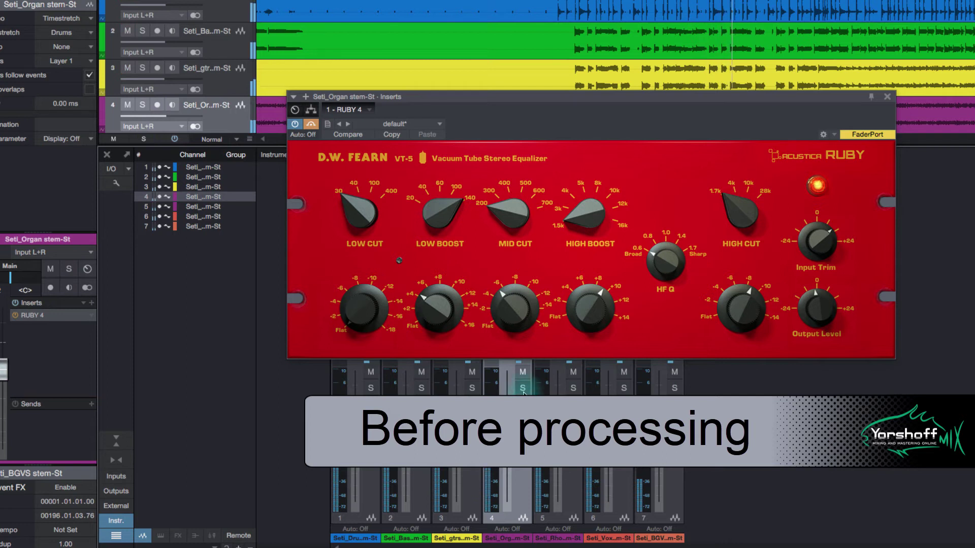
click(311, 125)
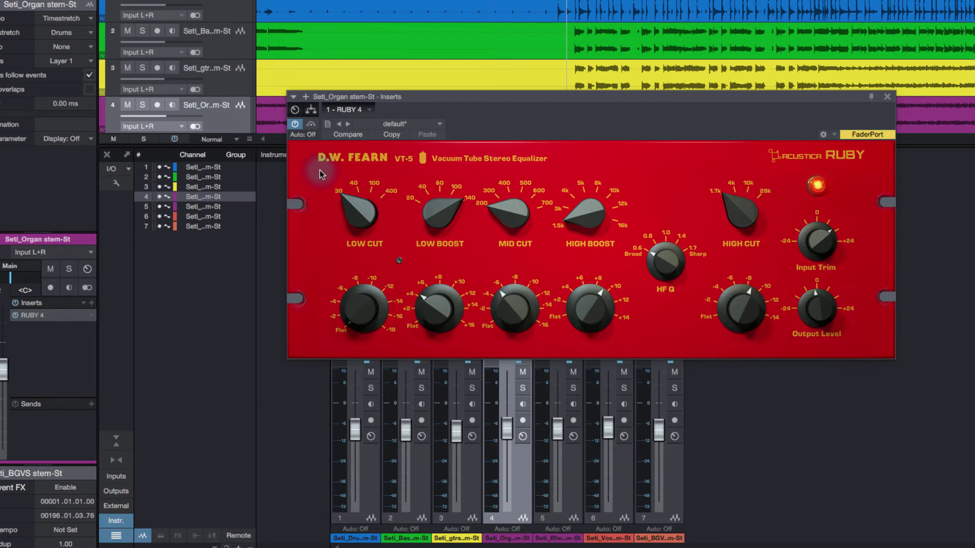
Select and solo the Rhodes stem, and compare its sound with RUBY 5 bypassed and active during playback.
click(573, 483)
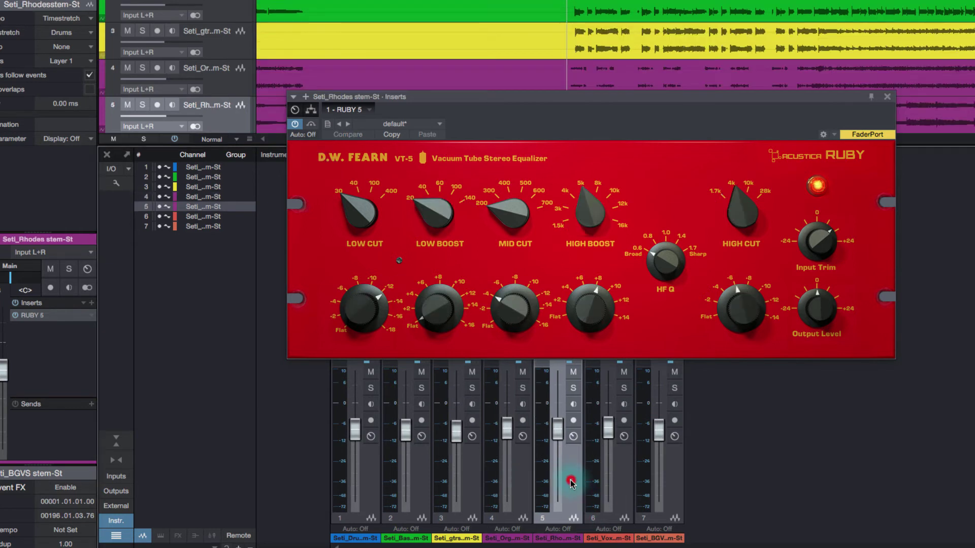
click(573, 389)
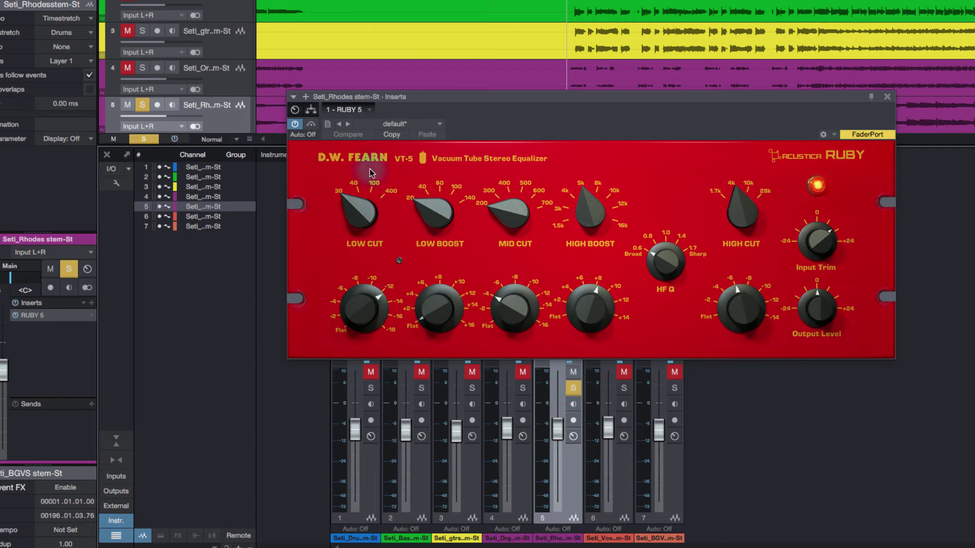
click(310, 123)
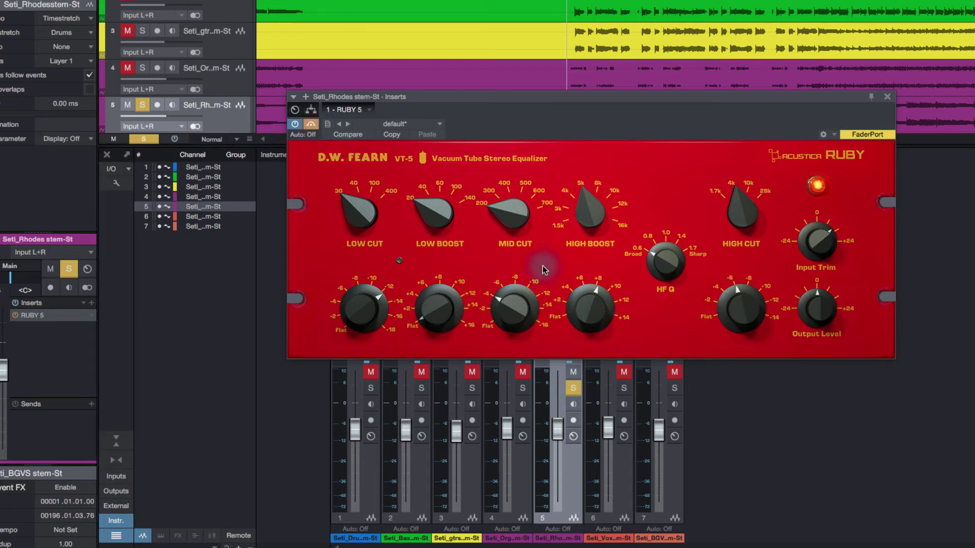
key(space)
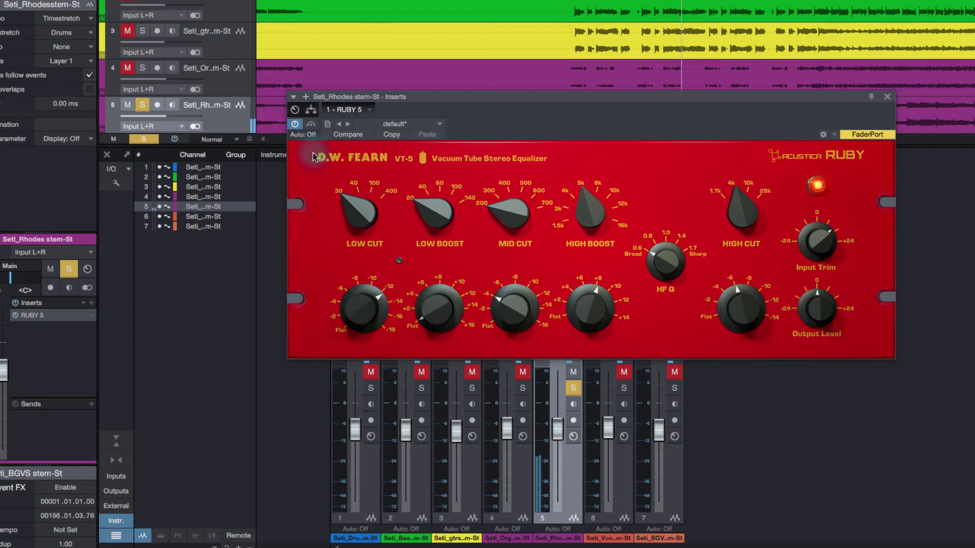
click(311, 125)
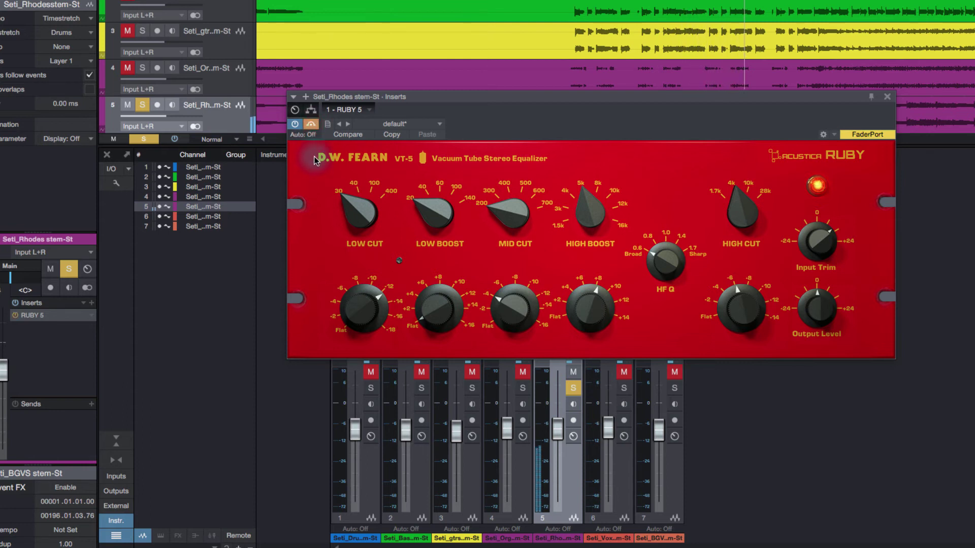
Reactivate RUBY 5 and audition the Rhodes' Low Cut and Mid Cut gains at Flat, returning them to about -12 and between -4 and -6.
click(313, 125)
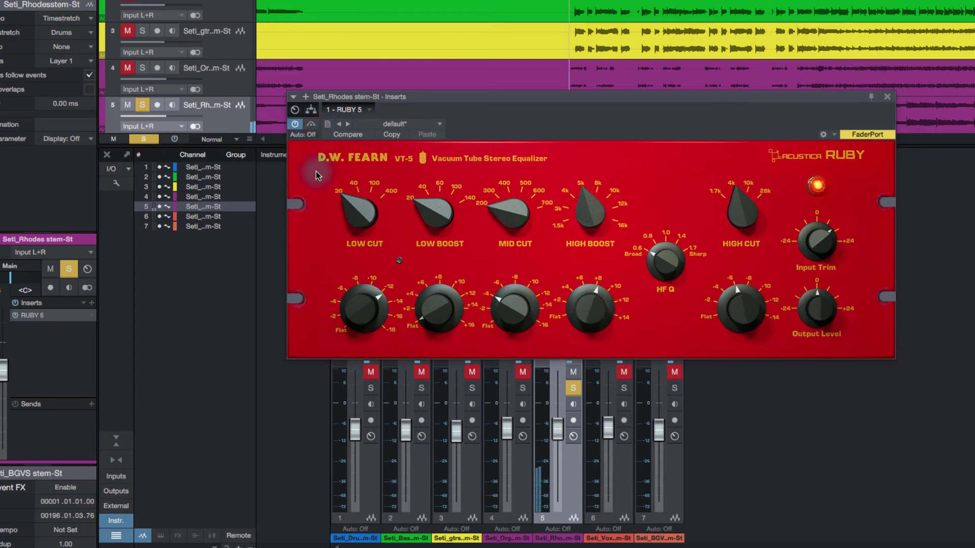
drag(362, 312, 361, 367)
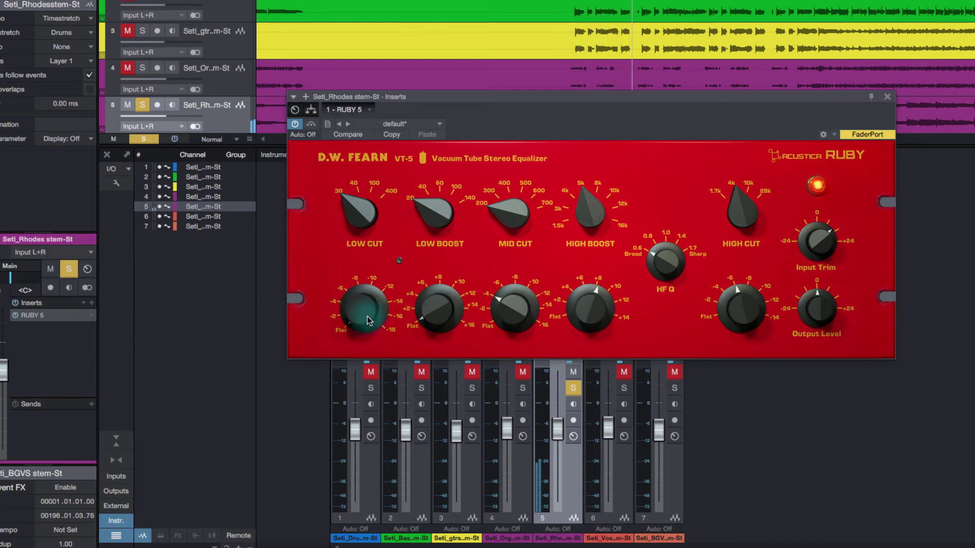
drag(366, 319, 362, 239)
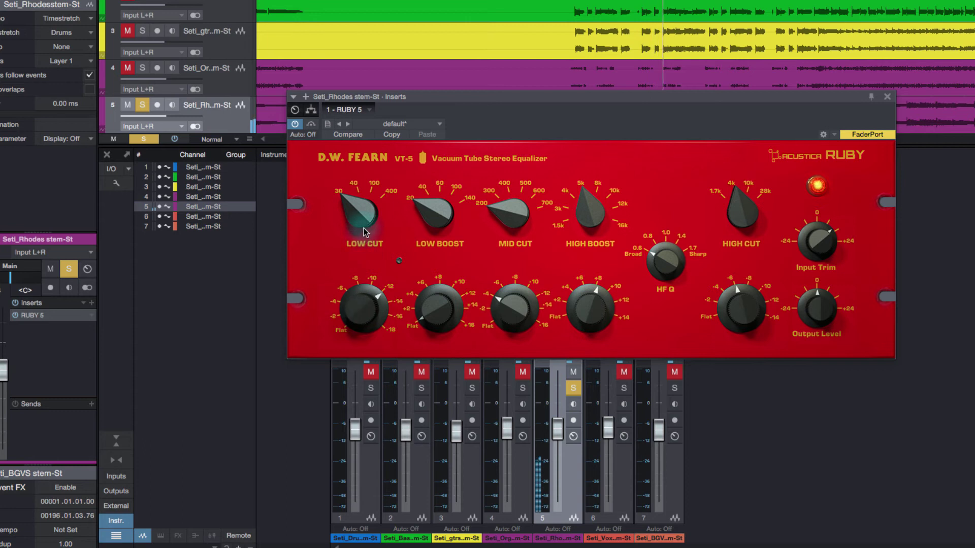
drag(513, 333, 514, 347)
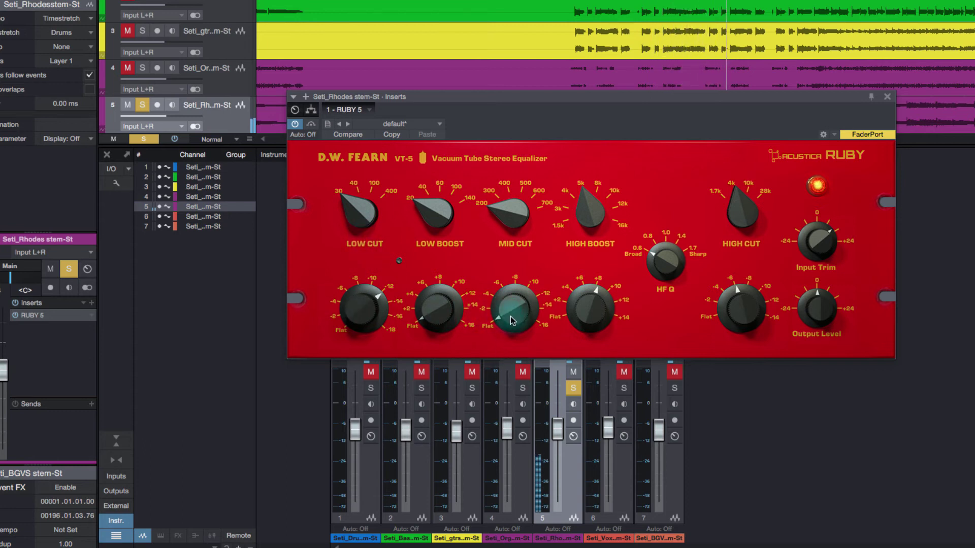
drag(507, 304, 507, 290)
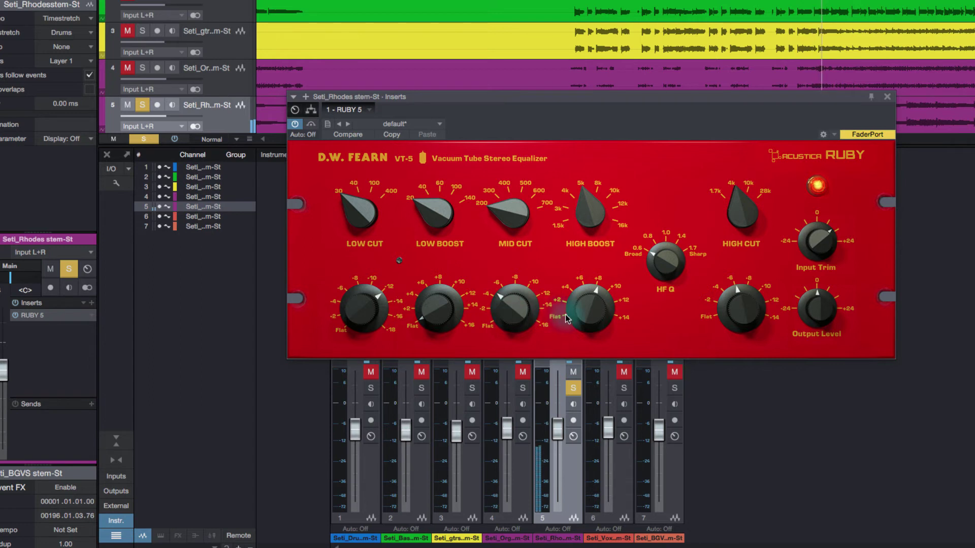
Audition the Rhodes' High Boost gain at +14 and High Cut gain at -14, returning them to about +8 and -6.
drag(590, 310, 587, 291)
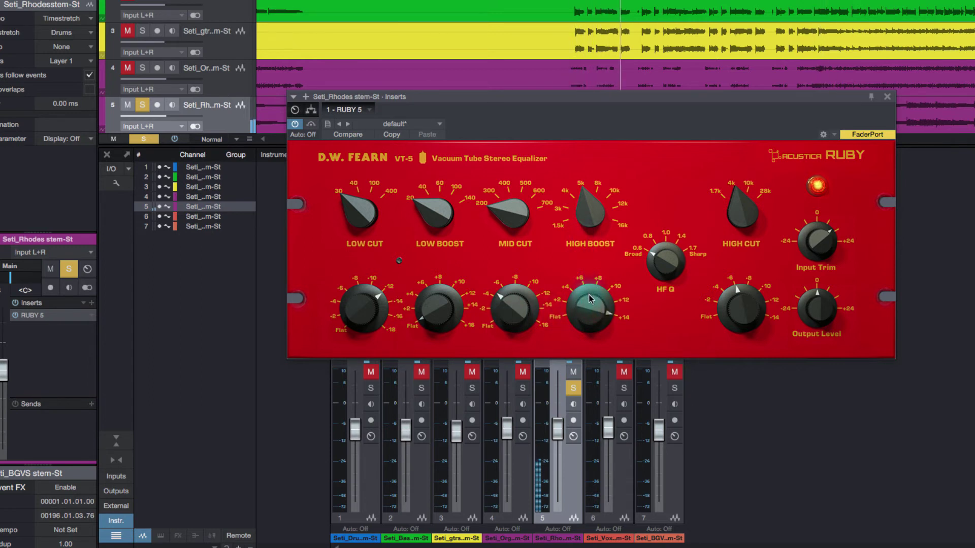
drag(589, 300, 589, 349)
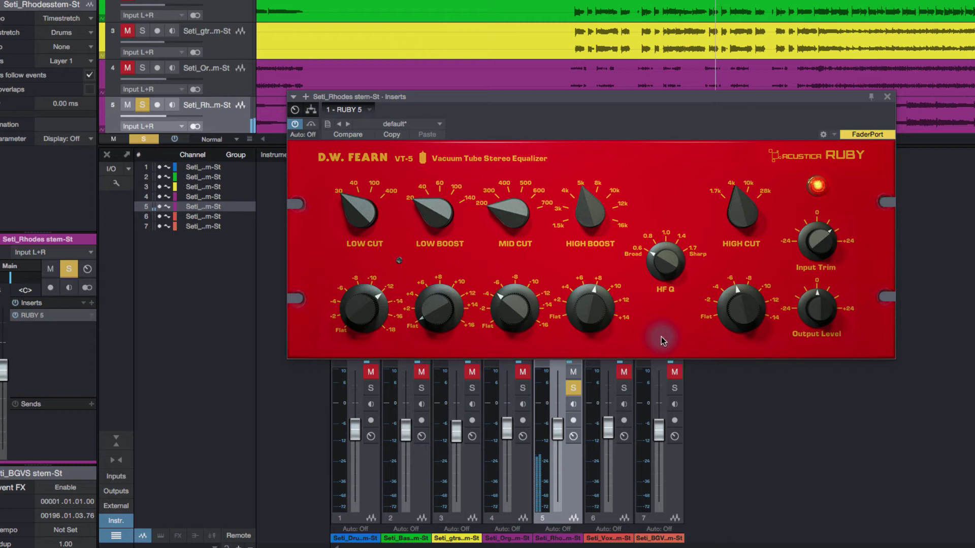
drag(733, 314, 735, 224)
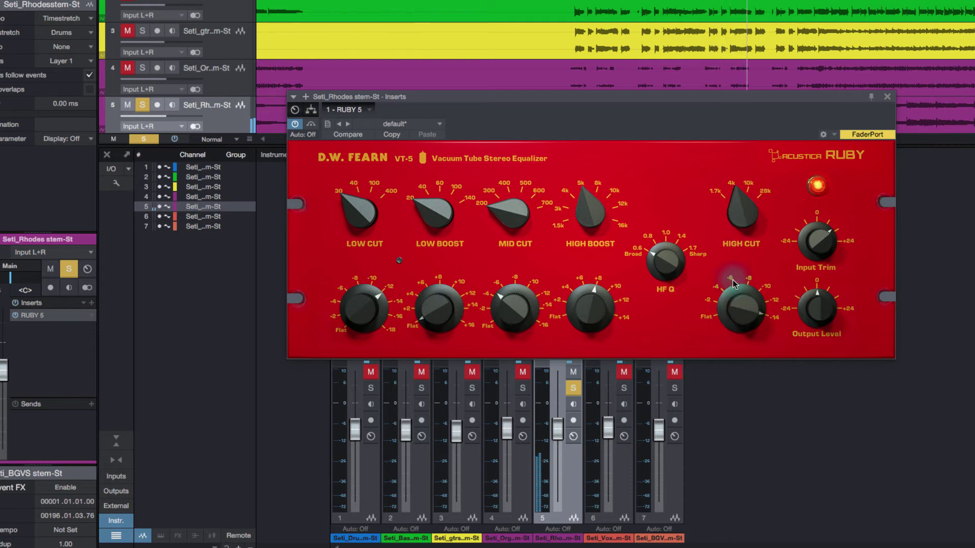
drag(739, 301, 738, 310)
drag(730, 347, 726, 361)
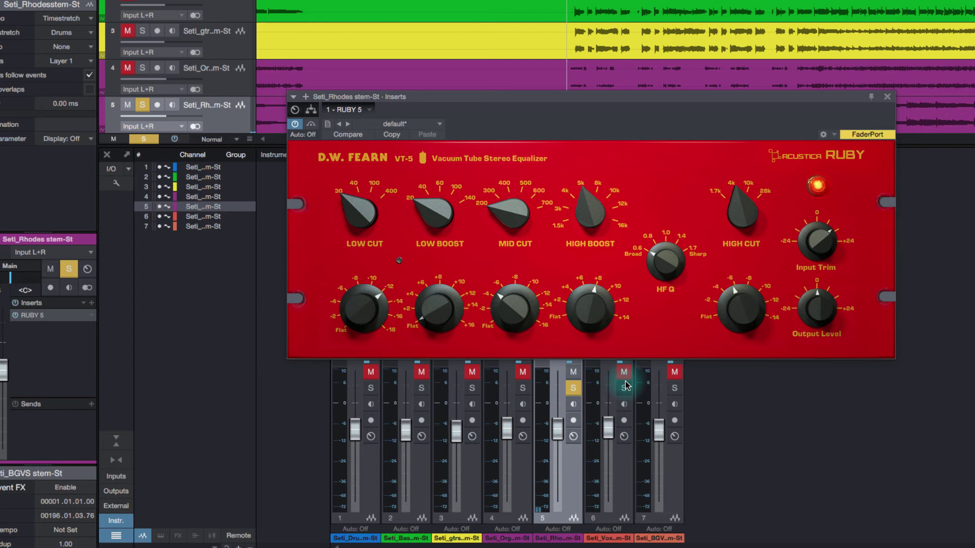
Compare the Rhodes with RUBY 5 bypassed and active during playback, both soloed and in the full mix.
click(311, 126)
key(space)
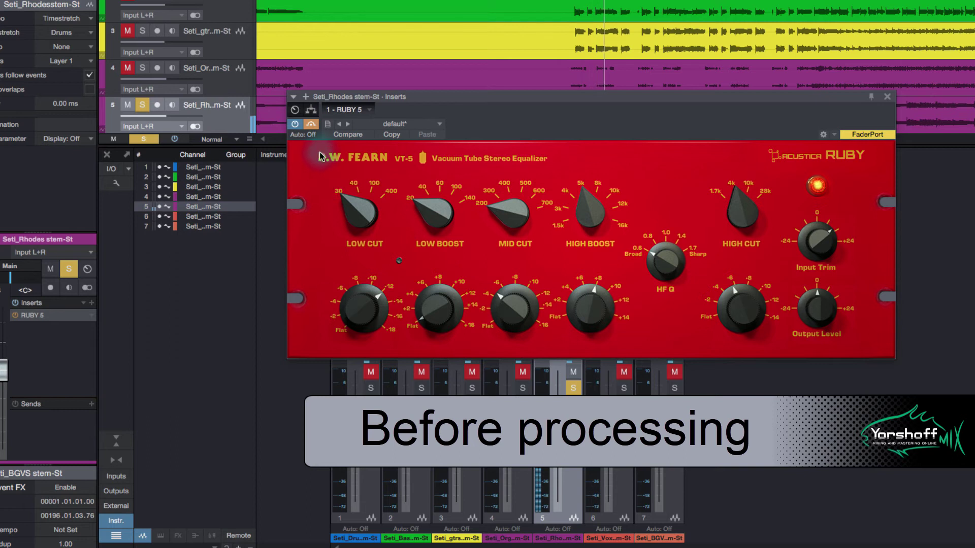
click(311, 125)
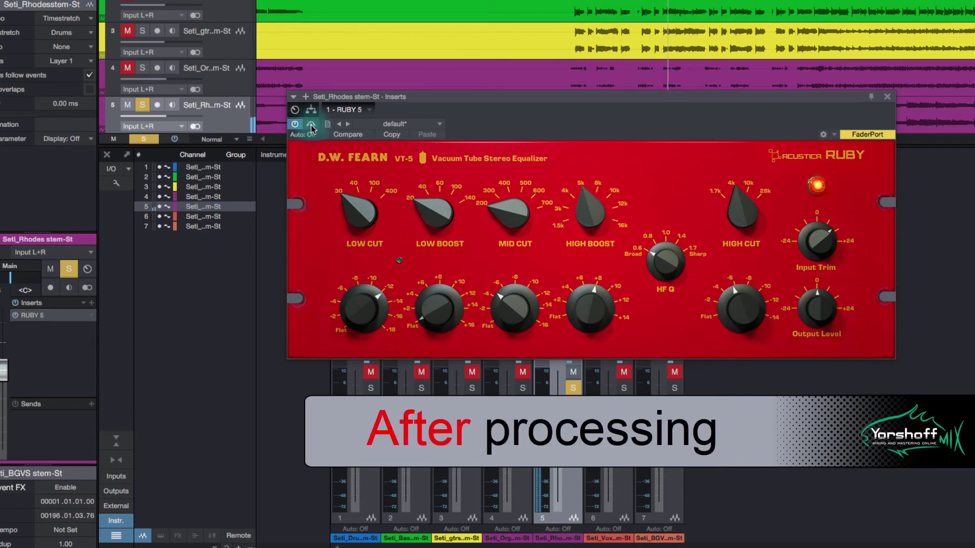
click(311, 125)
click(573, 388)
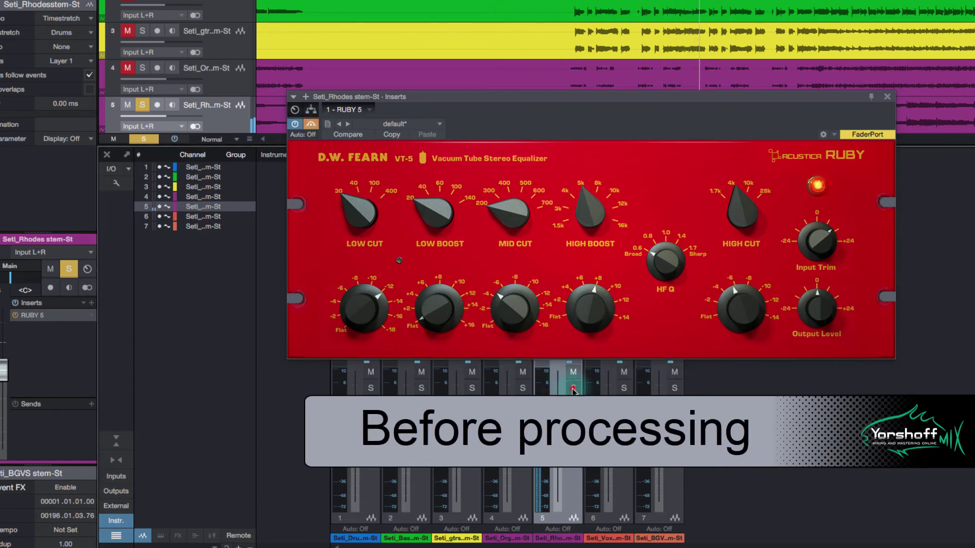
click(573, 389)
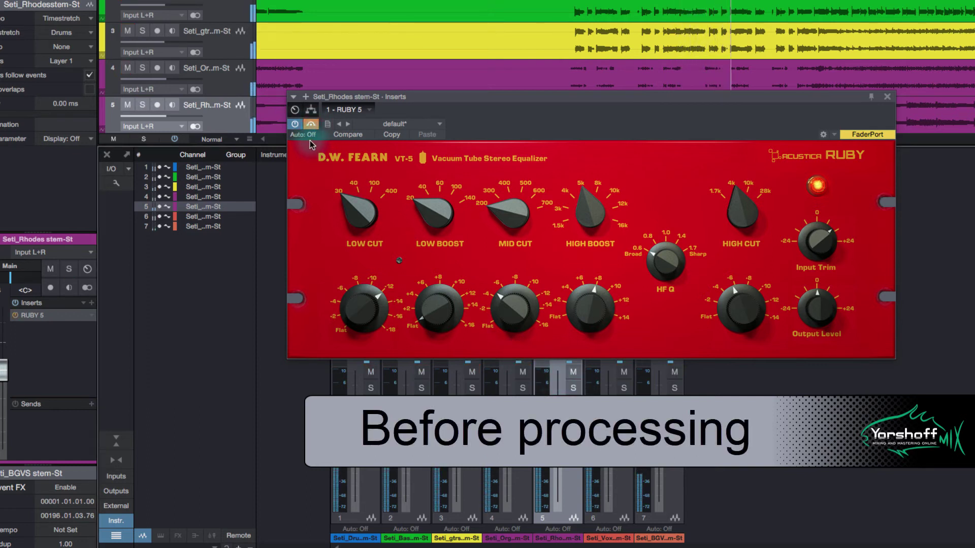
click(311, 124)
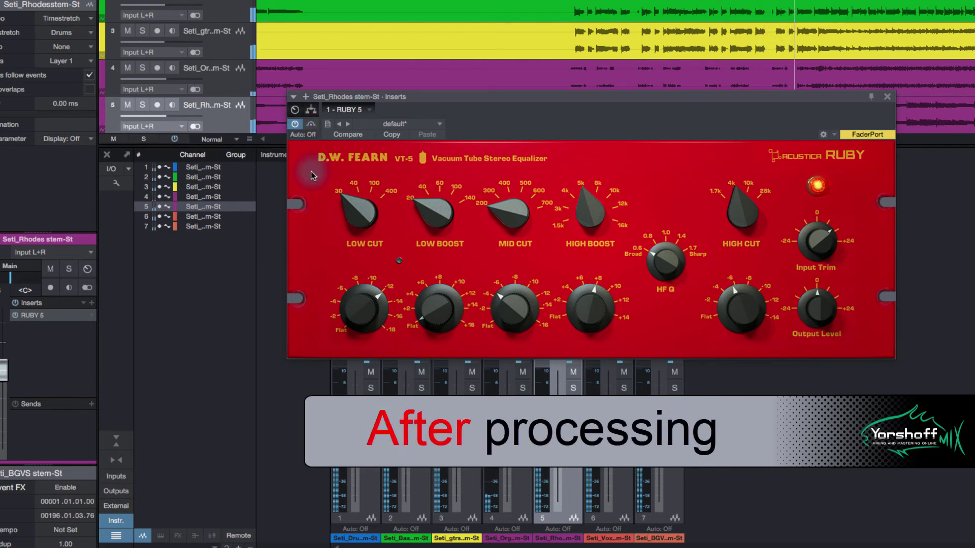
key(space)
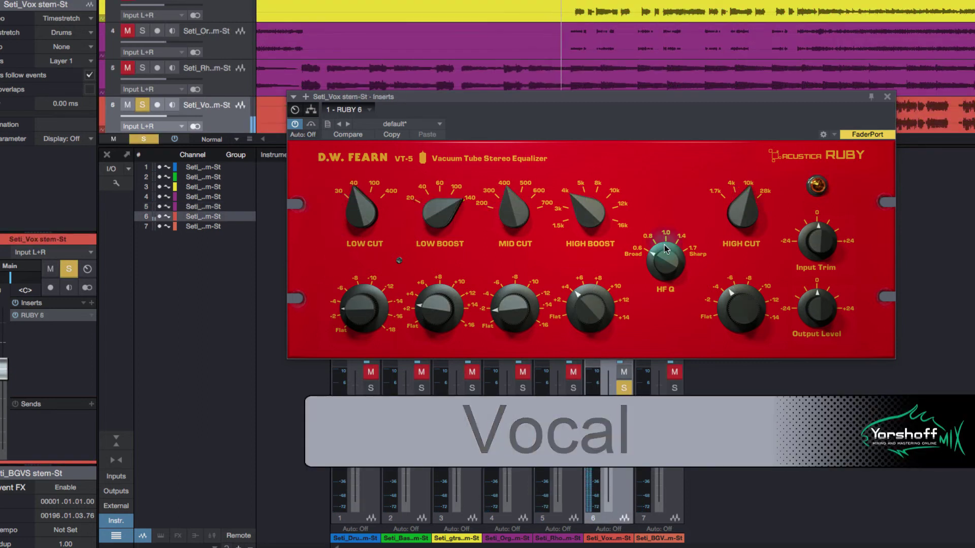
On the soloed vocal stem, audition RUBY 6's Low Cut gain at -18 and return it to about -4.
click(816, 188)
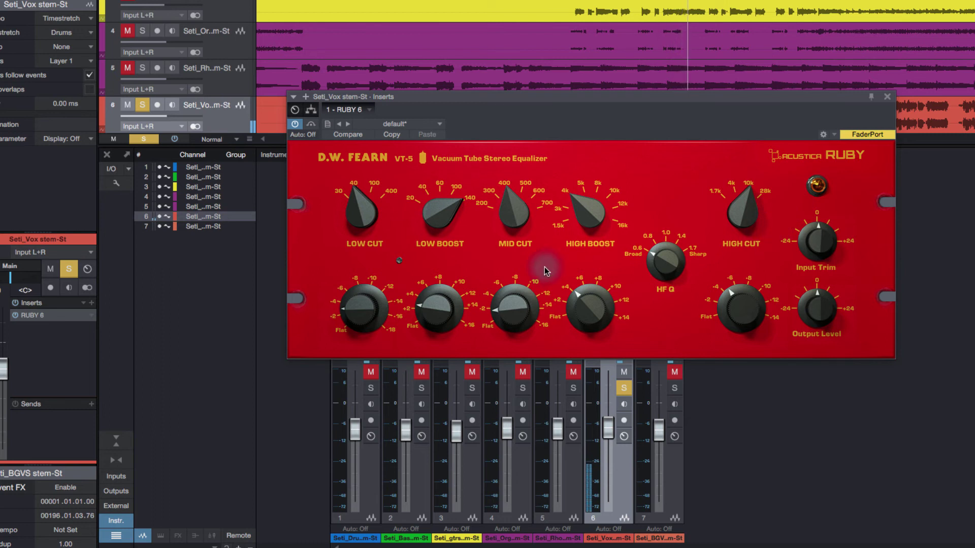
drag(341, 304, 356, 248)
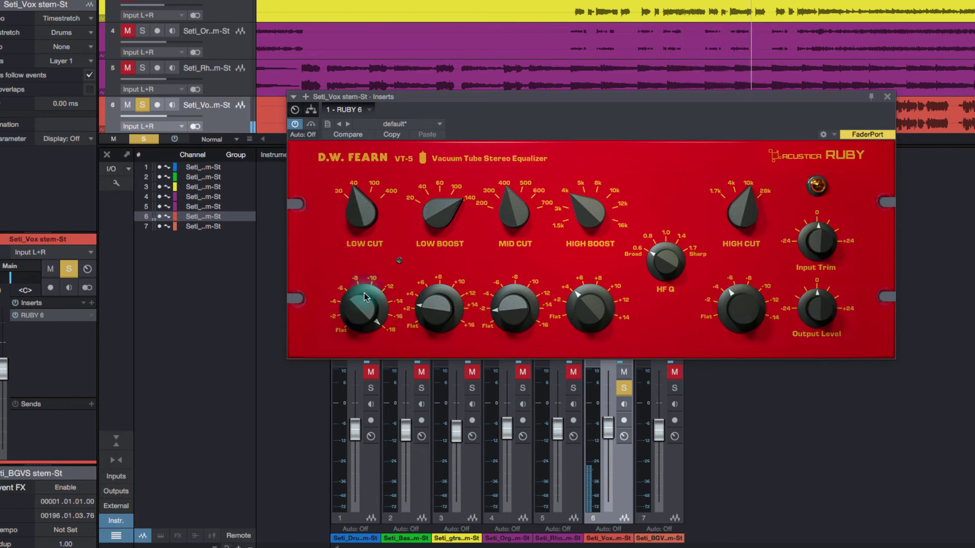
drag(369, 300, 350, 377)
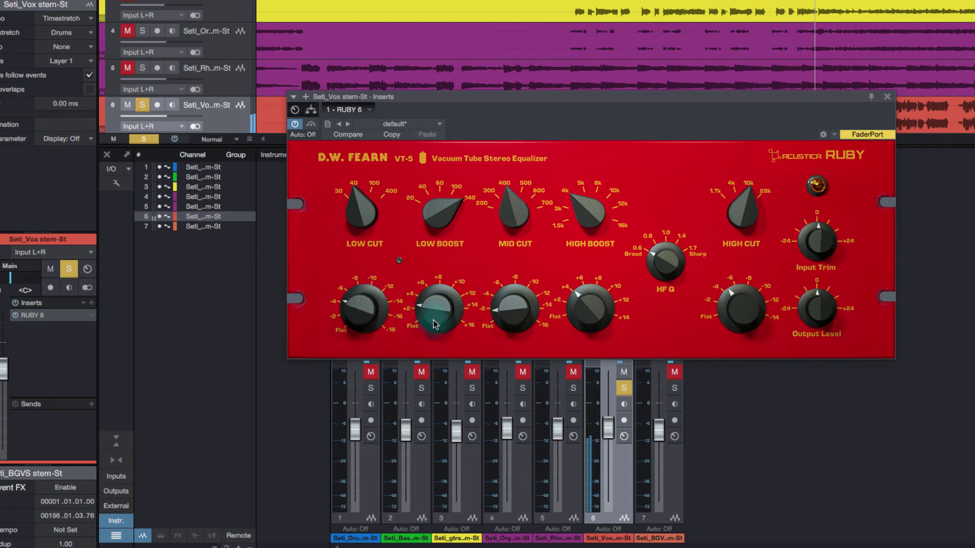
Audition the vocal's Low Boost gain at +16 and Mid Cut gain at -16, returning them to about +2 and -2.
drag(438, 317, 438, 300)
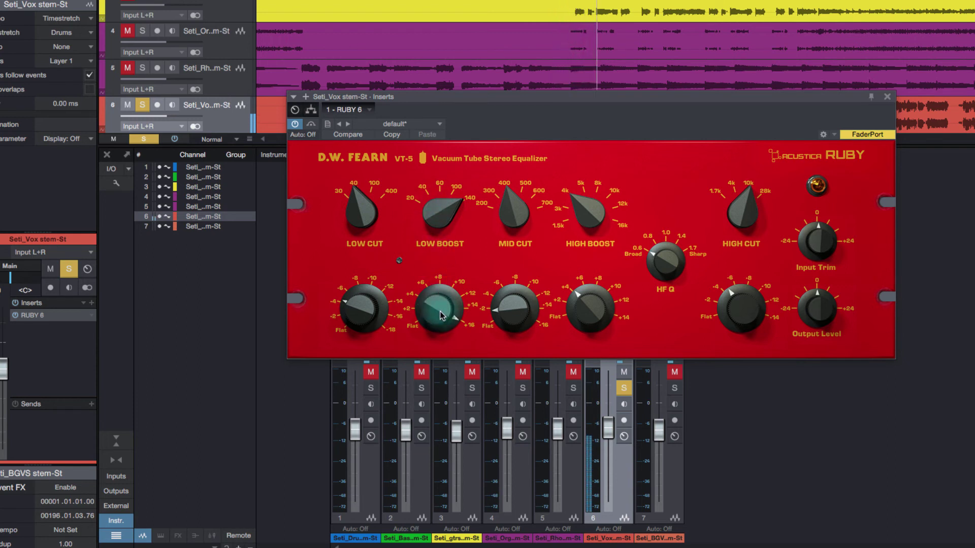
mouse_move(441, 316)
mouse_down()
mouse_move(425, 393)
mouse_move(440, 333)
mouse_up()
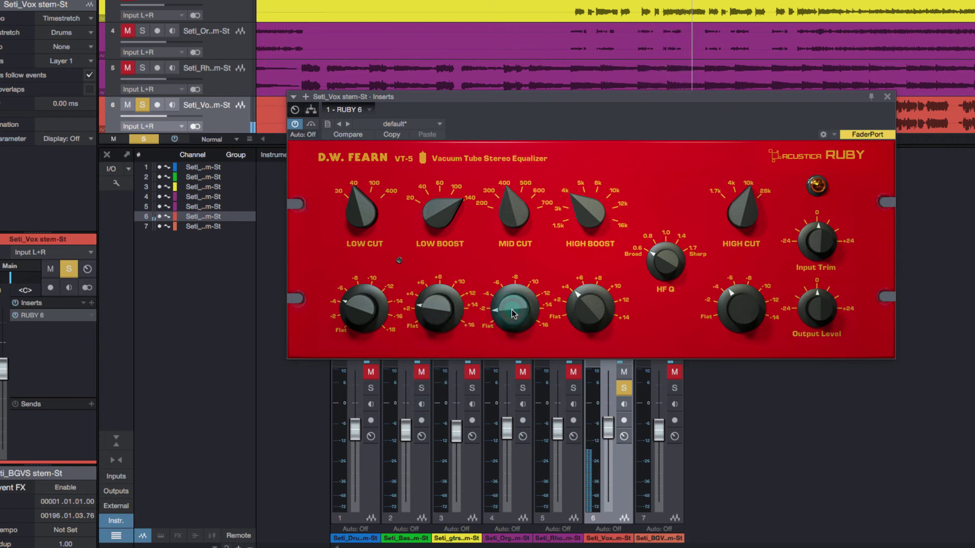
drag(513, 313, 515, 301)
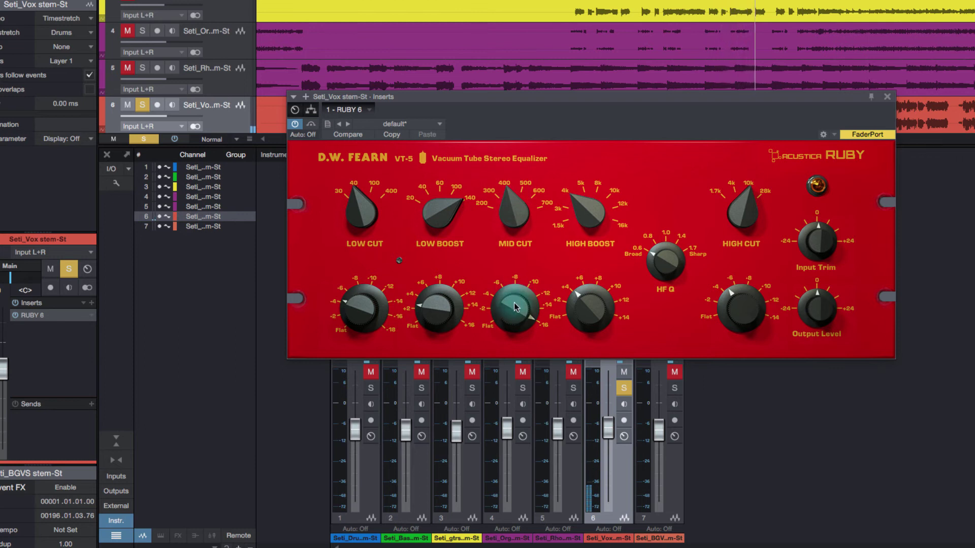
drag(515, 306, 495, 391)
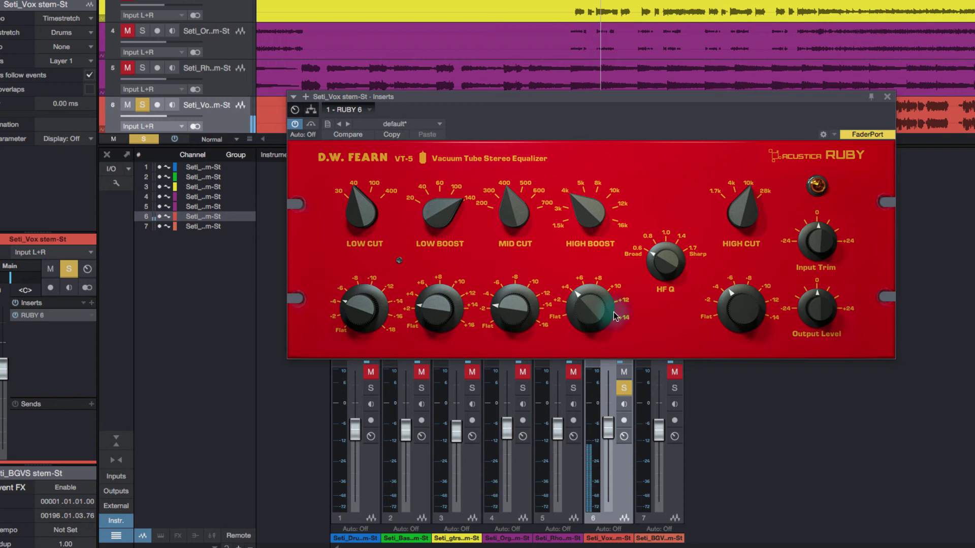
Audition the vocal's High Cut gain at -14 and High Boost gain at +14, returning them to about -6 and +4.
drag(738, 293, 730, 190)
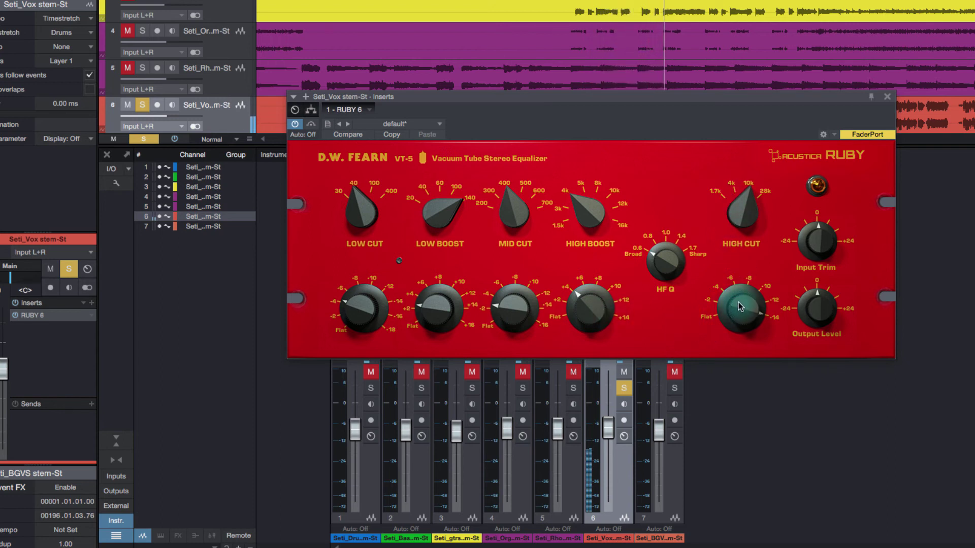
drag(733, 309, 724, 366)
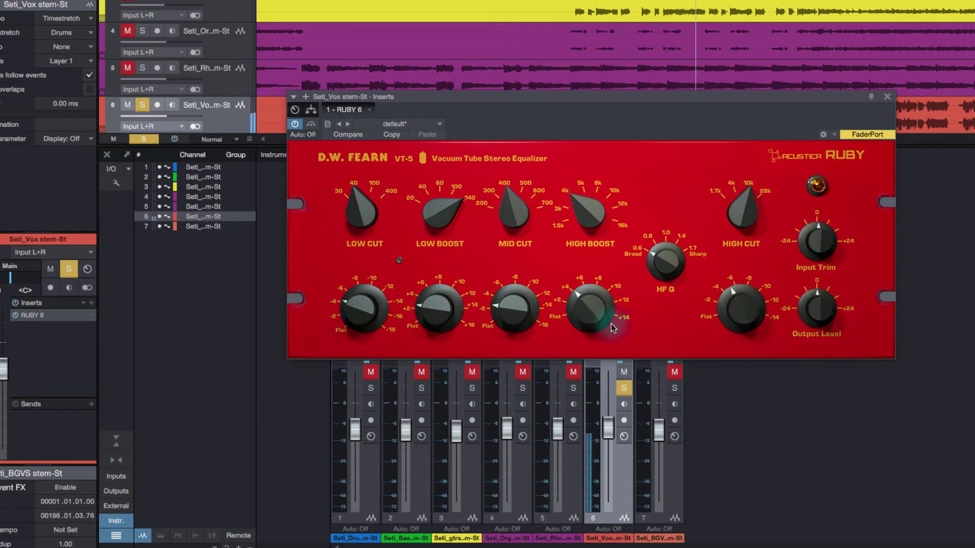
drag(596, 320, 601, 261)
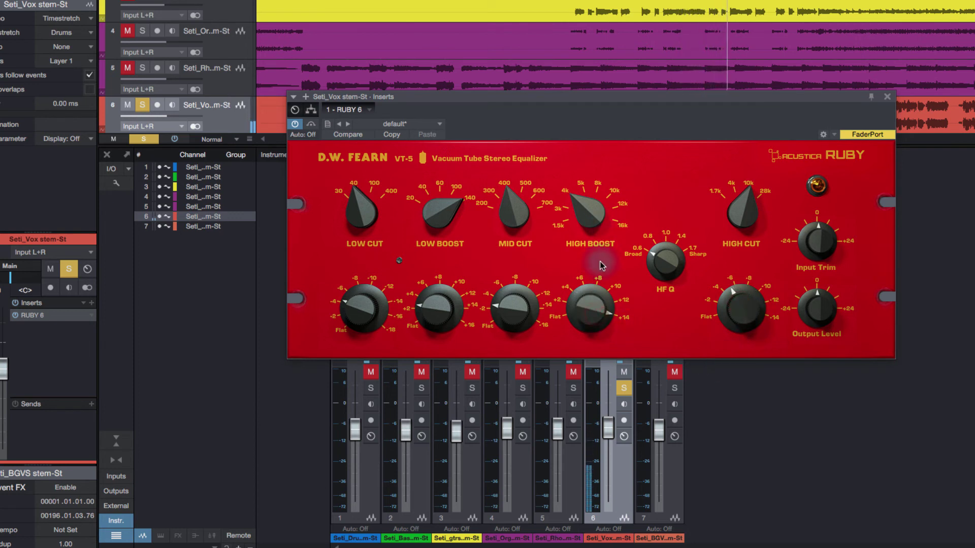
drag(596, 305, 584, 379)
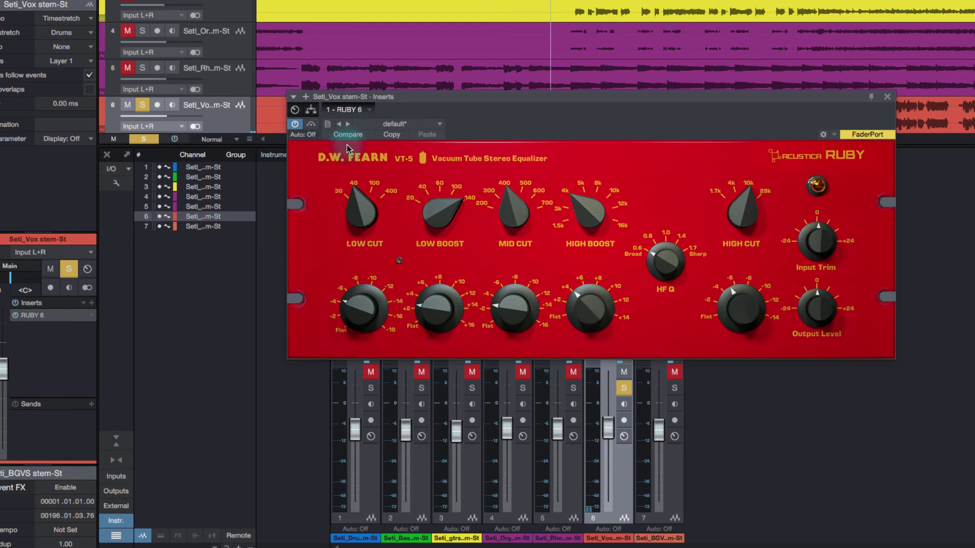
Compare the vocal with RUBY 6 bypassed and active, both soloed and in the full mix.
click(312, 124)
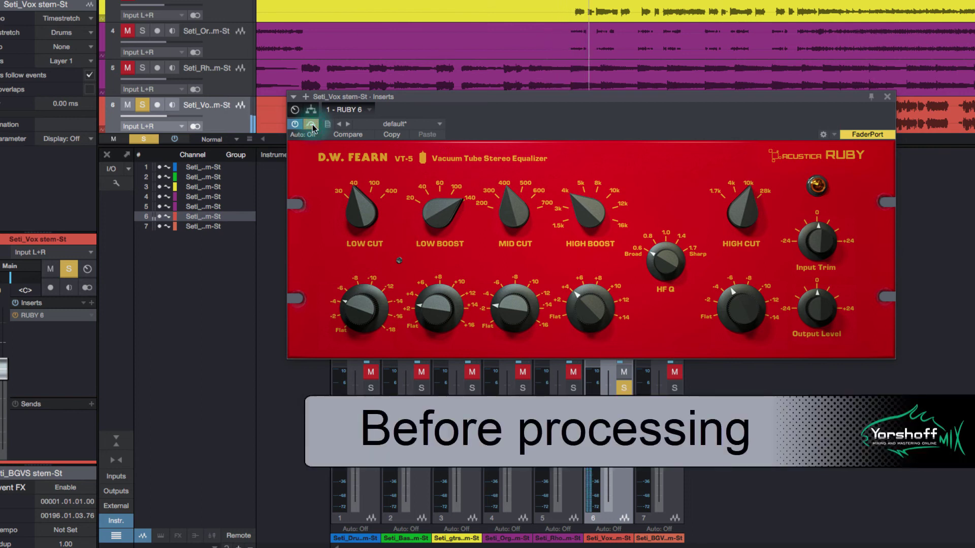
click(311, 124)
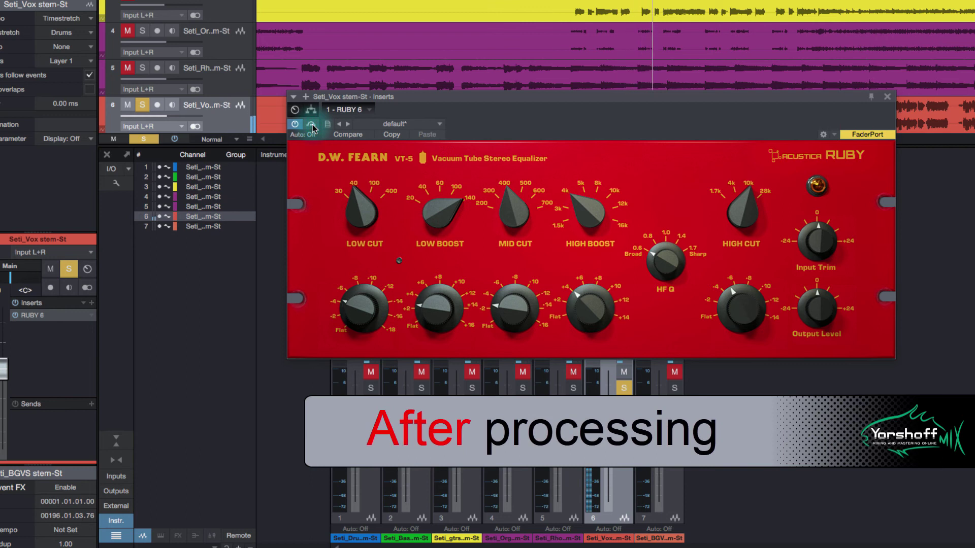
click(311, 124)
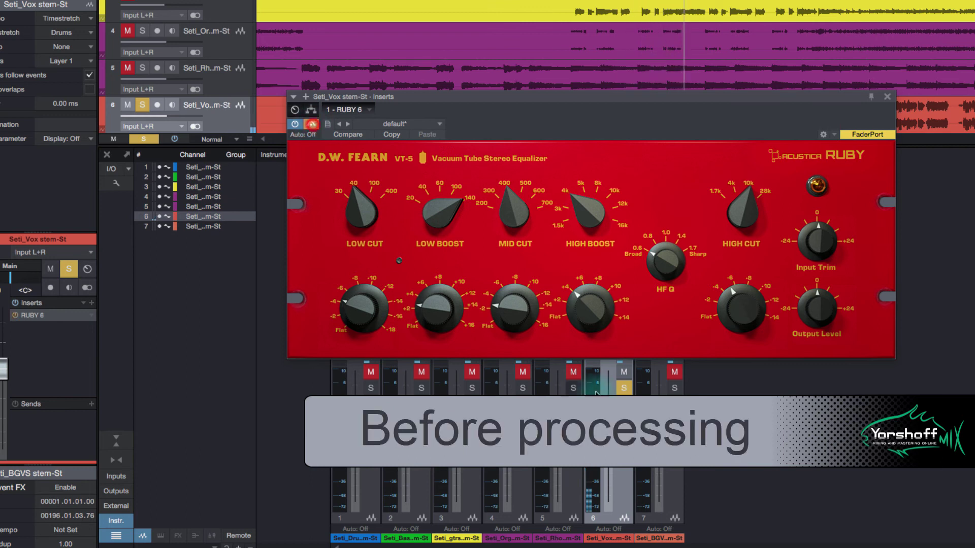
click(622, 388)
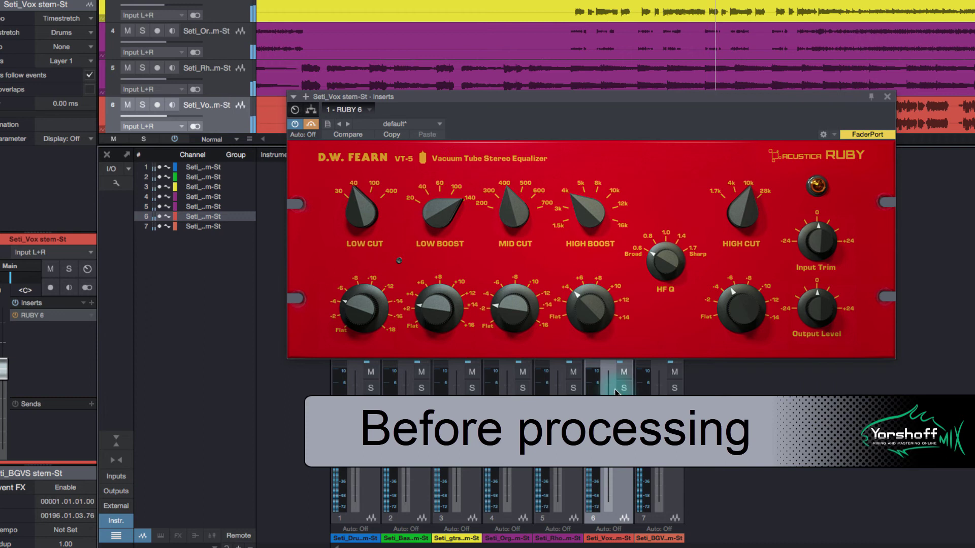
click(311, 125)
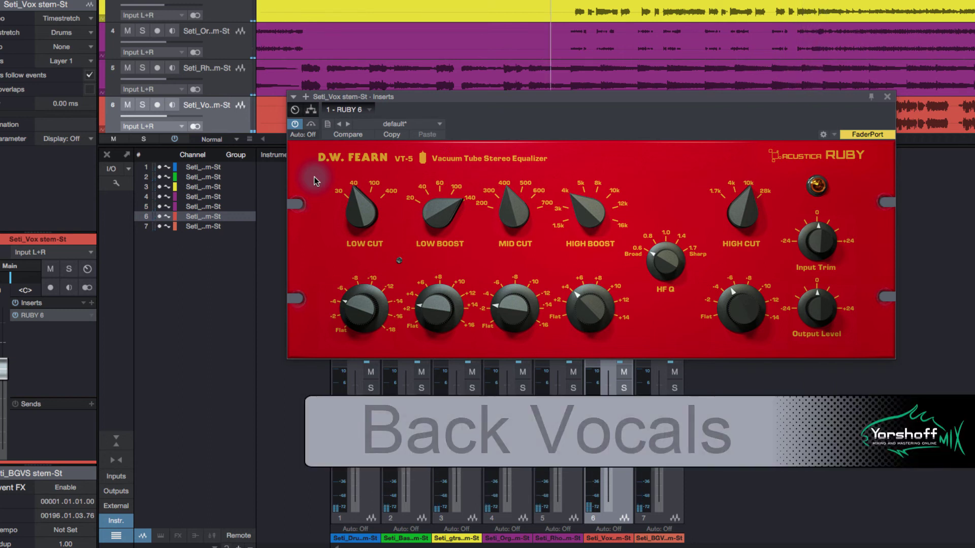
Select and solo the back vocals stem, and toggle the bypass of RUBY 7 for comparison.
click(675, 488)
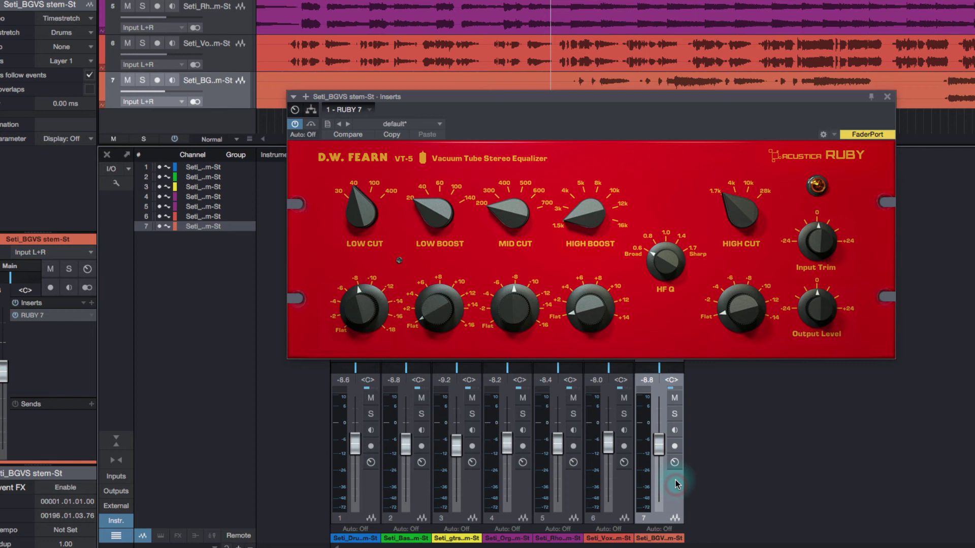
click(674, 414)
click(311, 124)
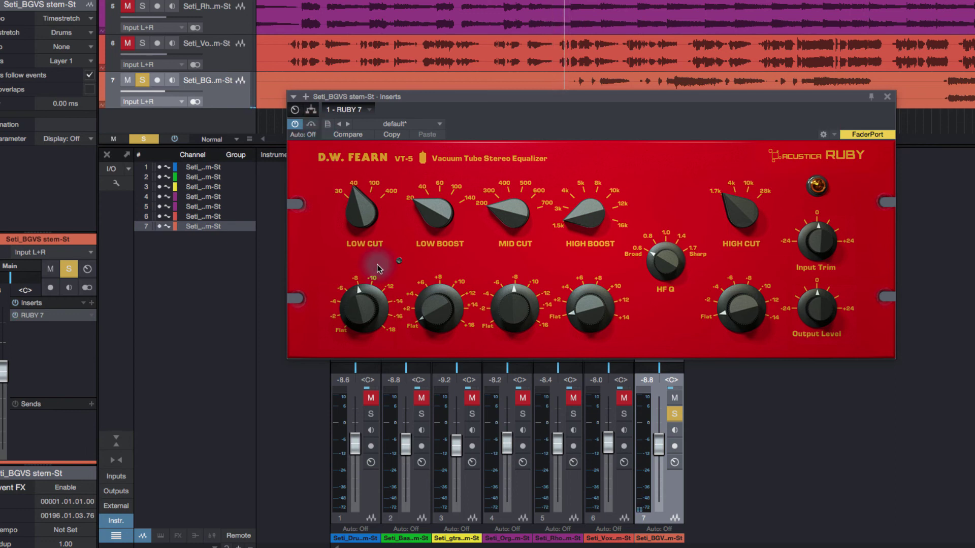
Audition the back vocals' Low Cut gain around -8 and Mid Cut gain at -16, returning the Mid Cut to about -8.
mouse_move(362, 307)
mouse_down()
mouse_move(360, 246)
mouse_move(350, 352)
mouse_move(358, 297)
mouse_up()
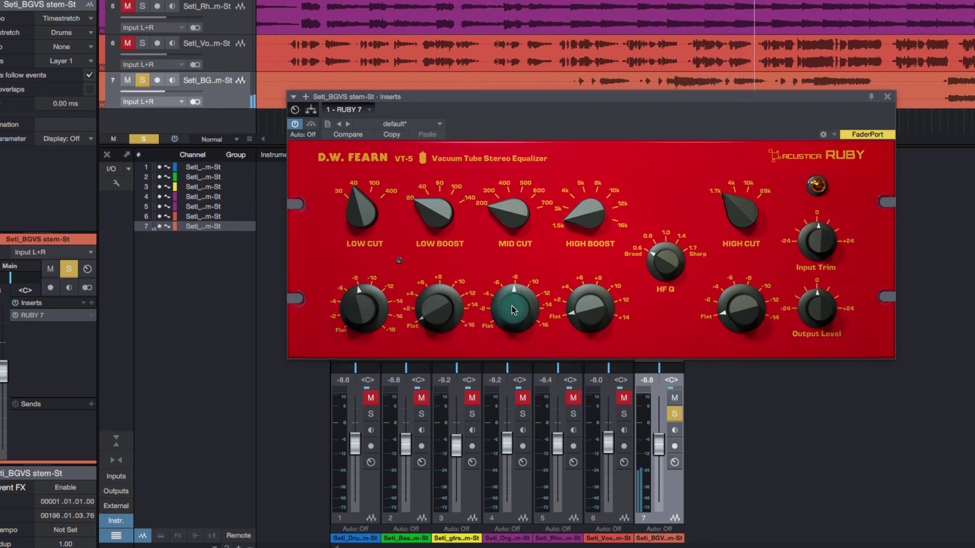
drag(510, 306, 513, 233)
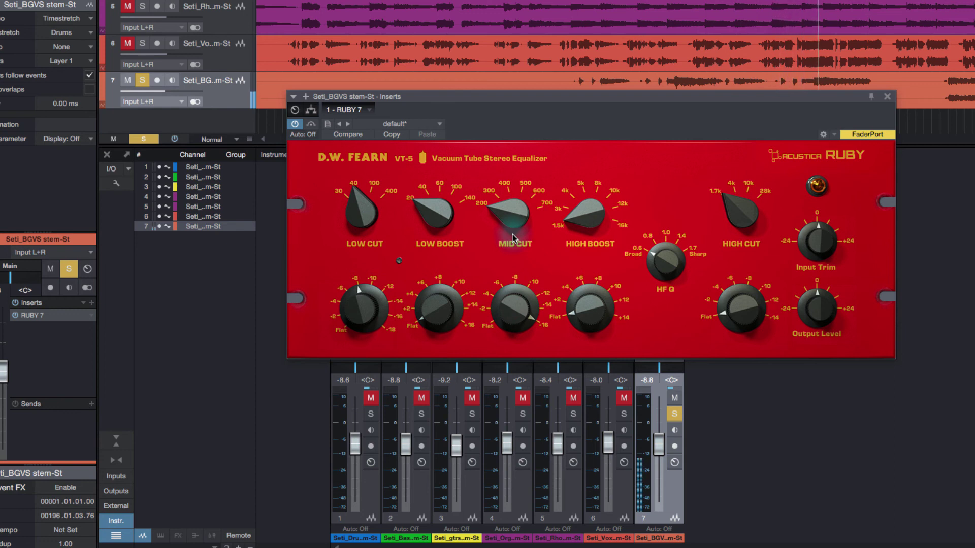
mouse_move(509, 285)
mouse_down()
mouse_move(499, 293)
mouse_move(492, 348)
mouse_move(494, 288)
mouse_up()
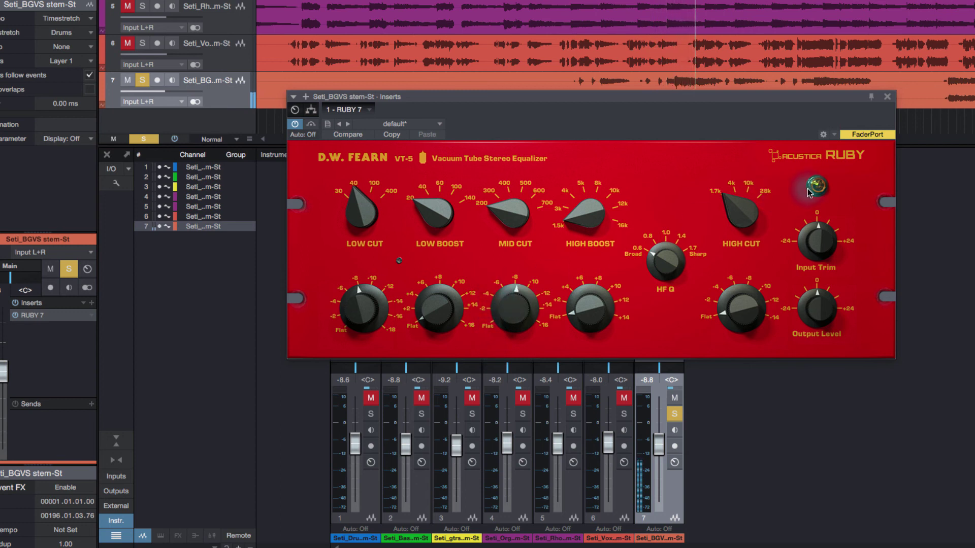
Toggle RUBY 7's lamp switch to compare the soloed back vocals in both states.
click(811, 199)
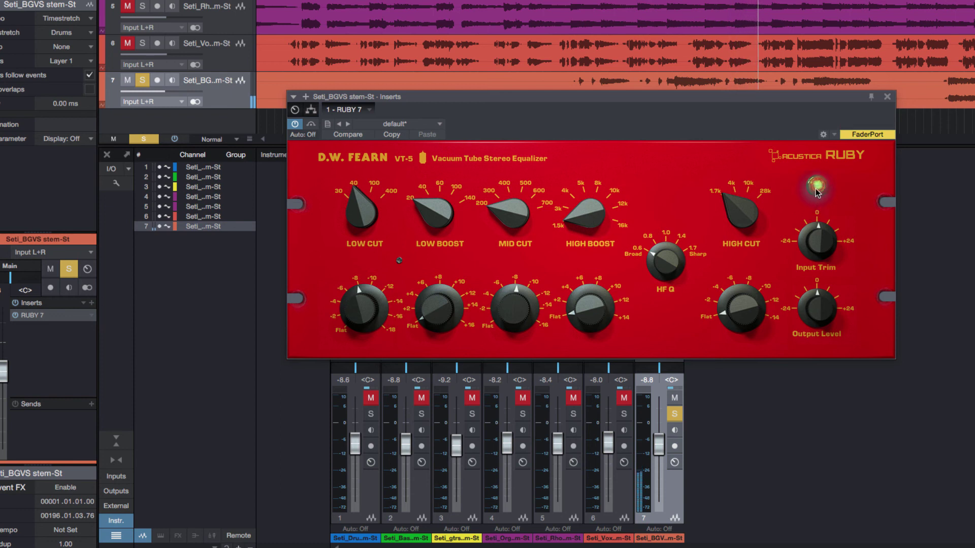
click(816, 188)
click(816, 188)
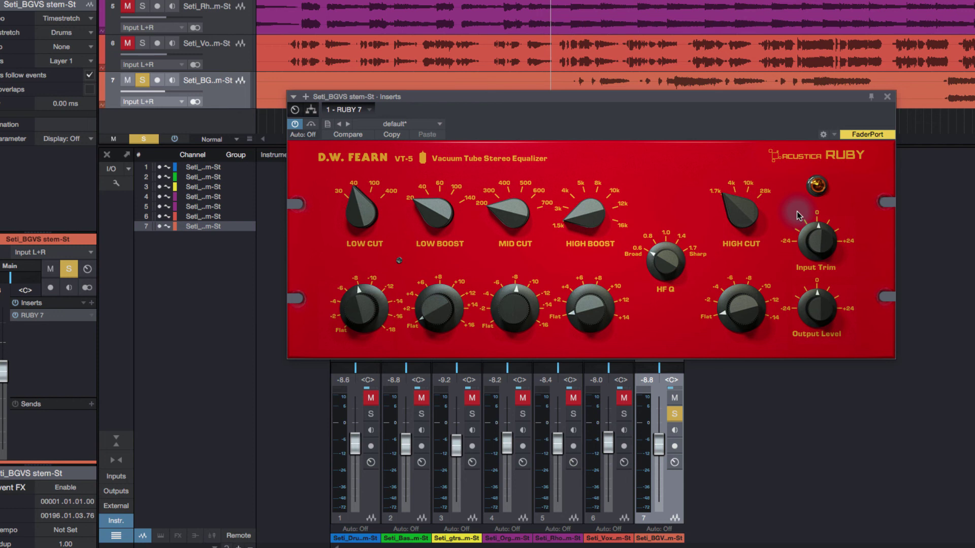
Compare the back vocals with RUBY 7 bypassed and active, both soloed and in the full mix, and stop playback.
click(313, 125)
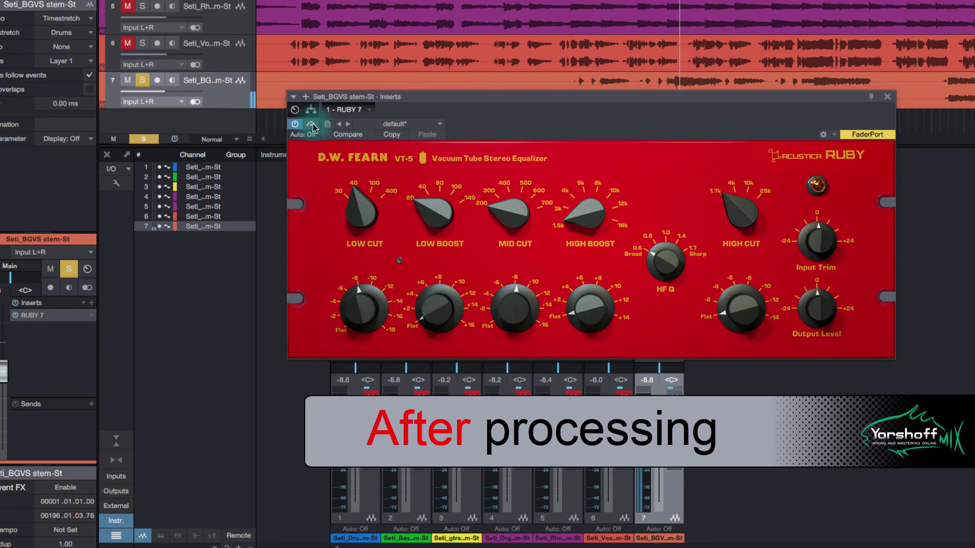
click(311, 124)
key(s)
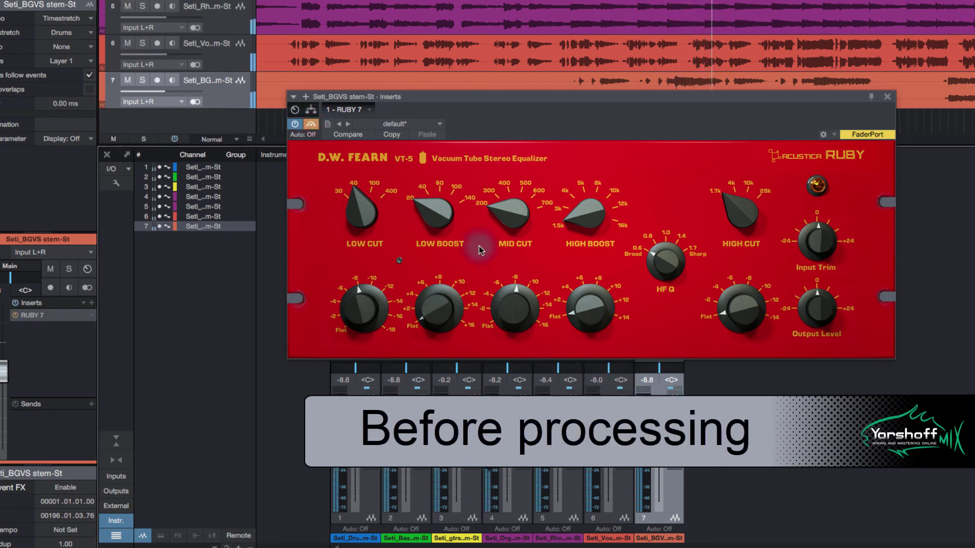
click(312, 124)
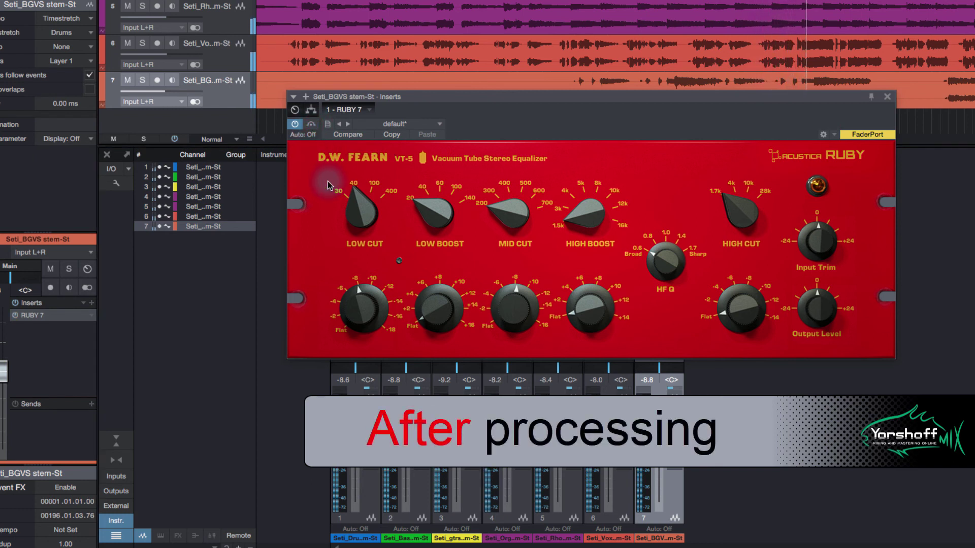
key(space)
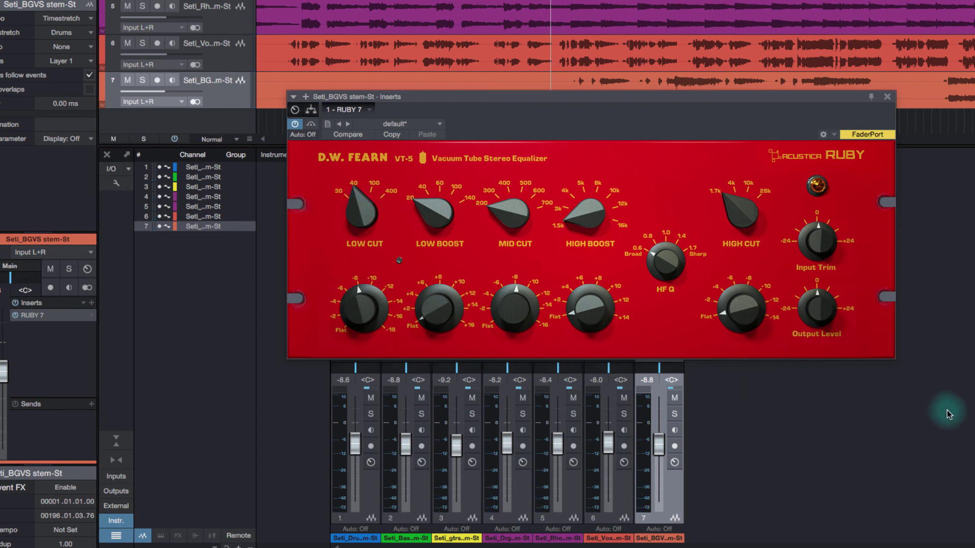
Show RUBY 8 on the Main bus and compare the full mix with it bypassed and active.
key(Right)
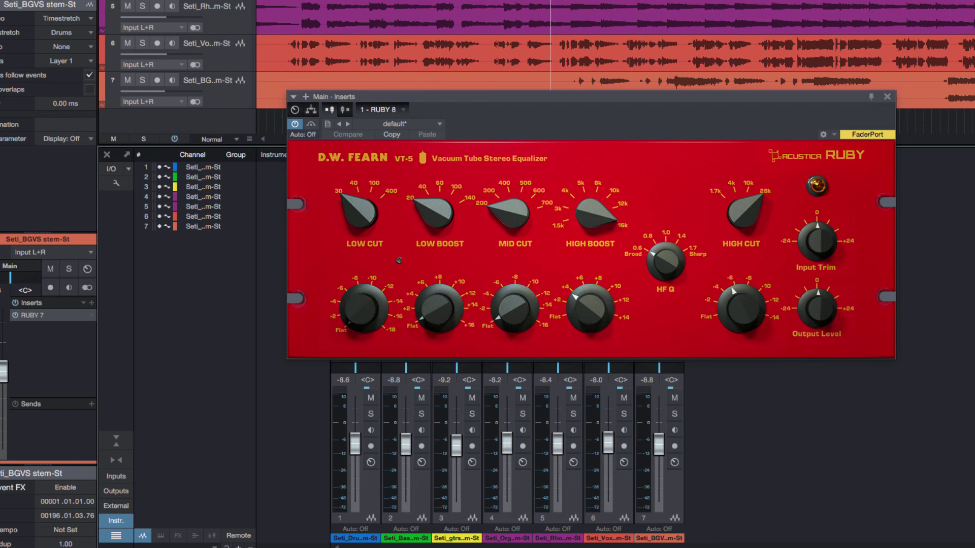
click(312, 124)
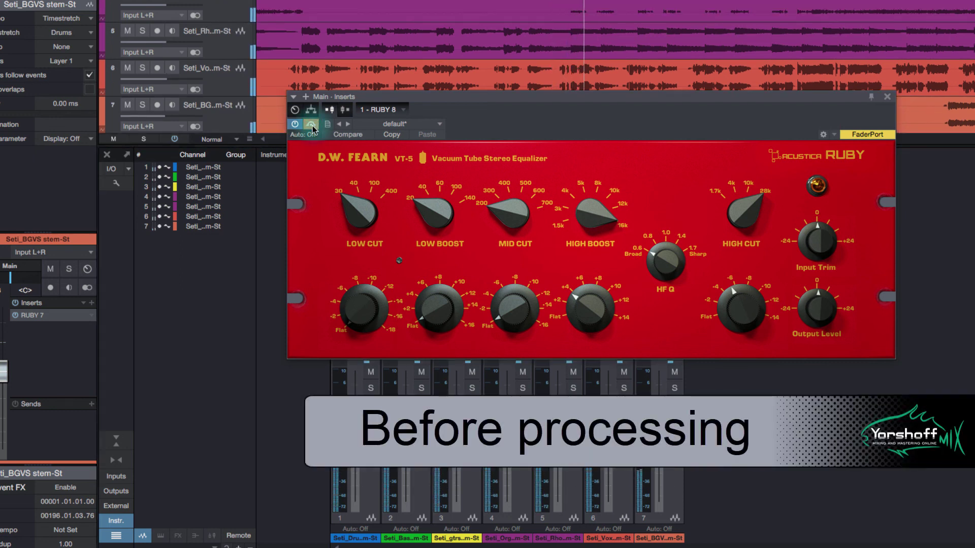
click(313, 125)
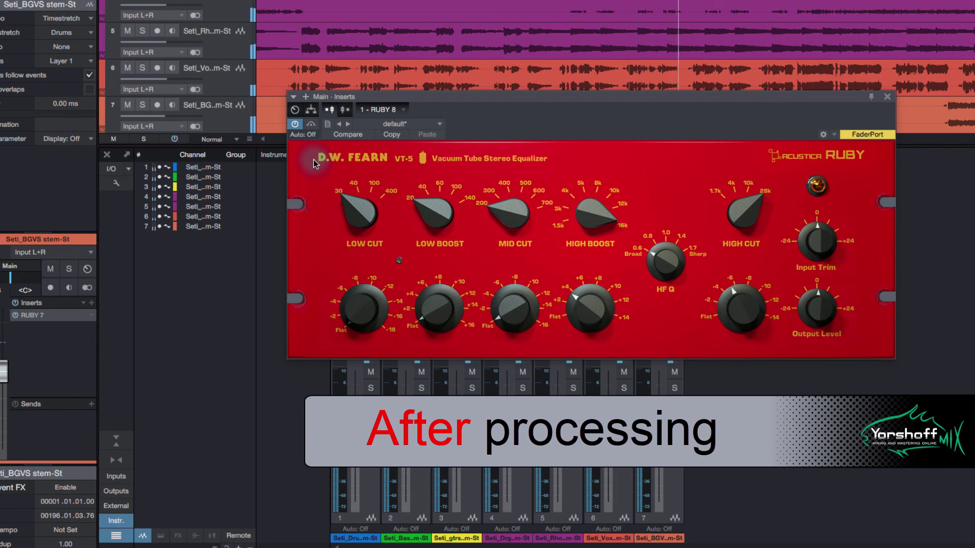
click(312, 124)
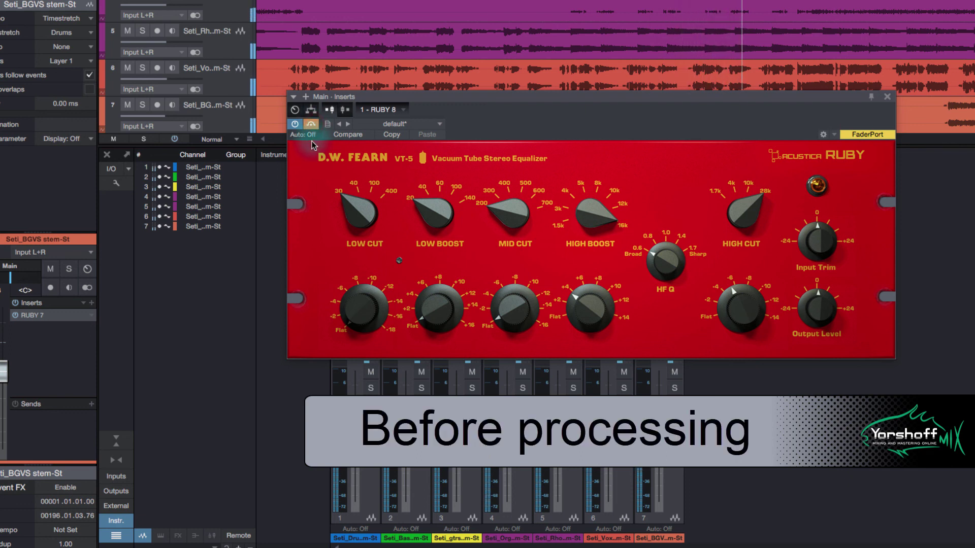
click(312, 125)
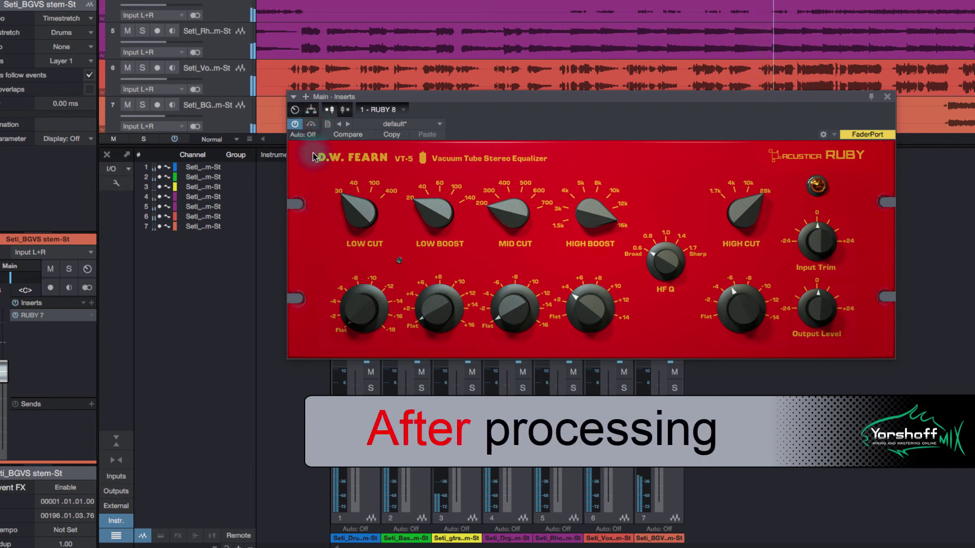